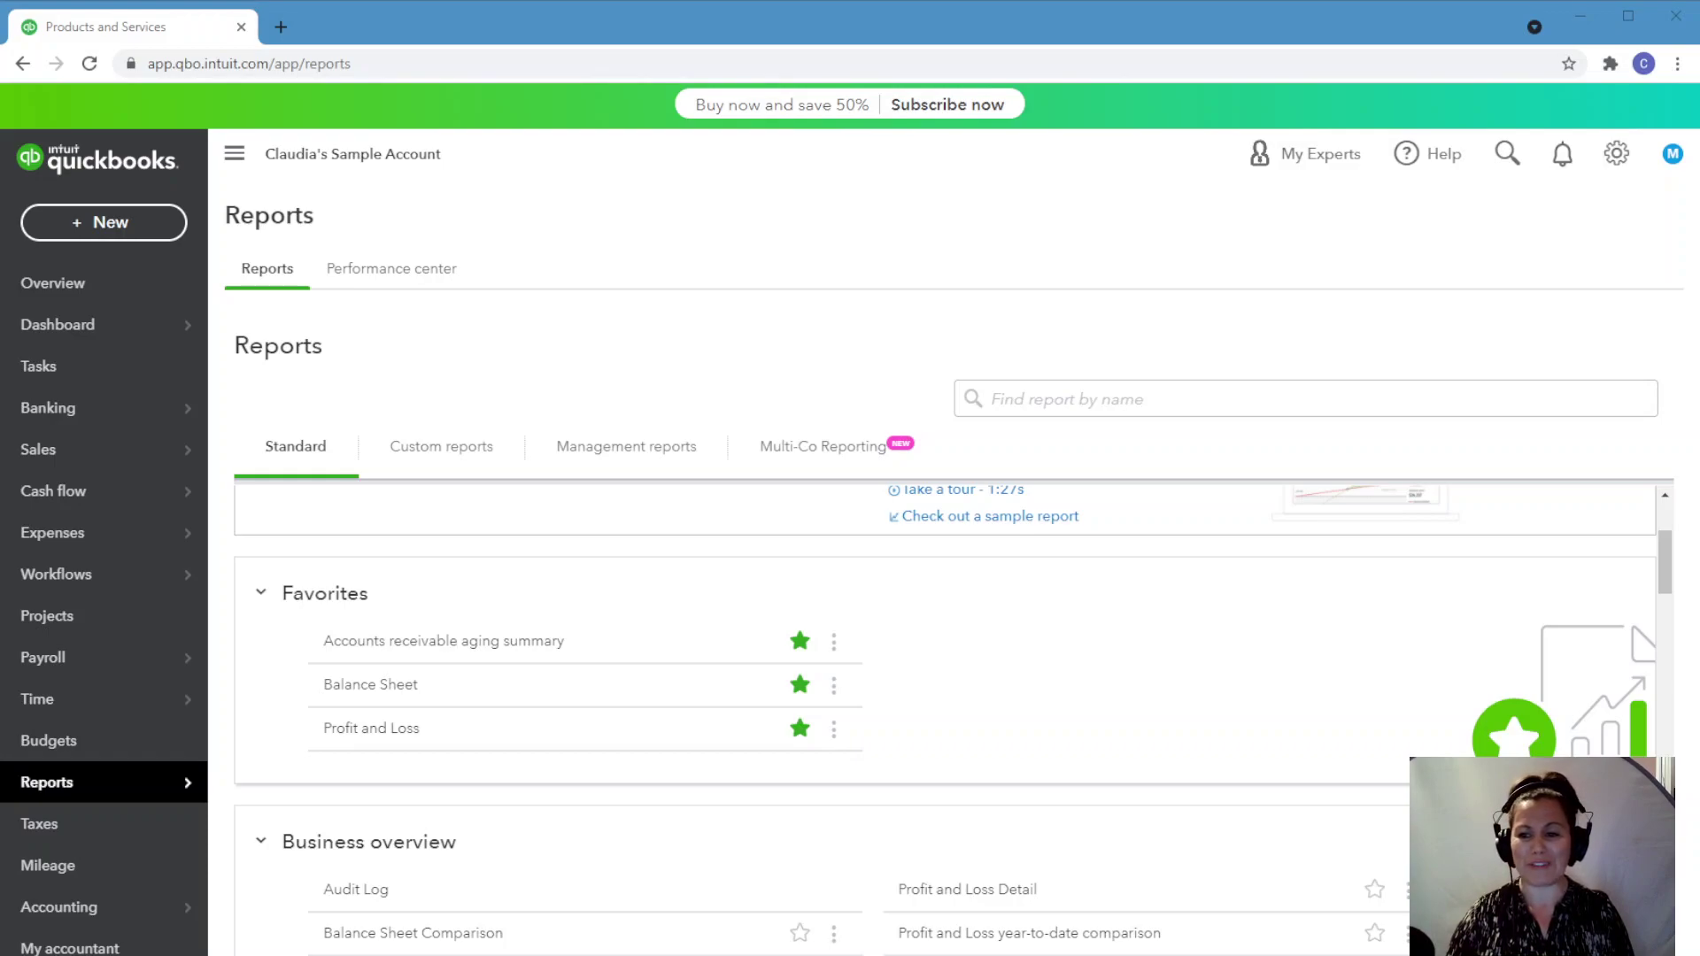
Open the Profit and Loss report and inspect the invoice behind its Office Supplies & Software amount
{"action": "left_click", "coordinate": [256, 395]}
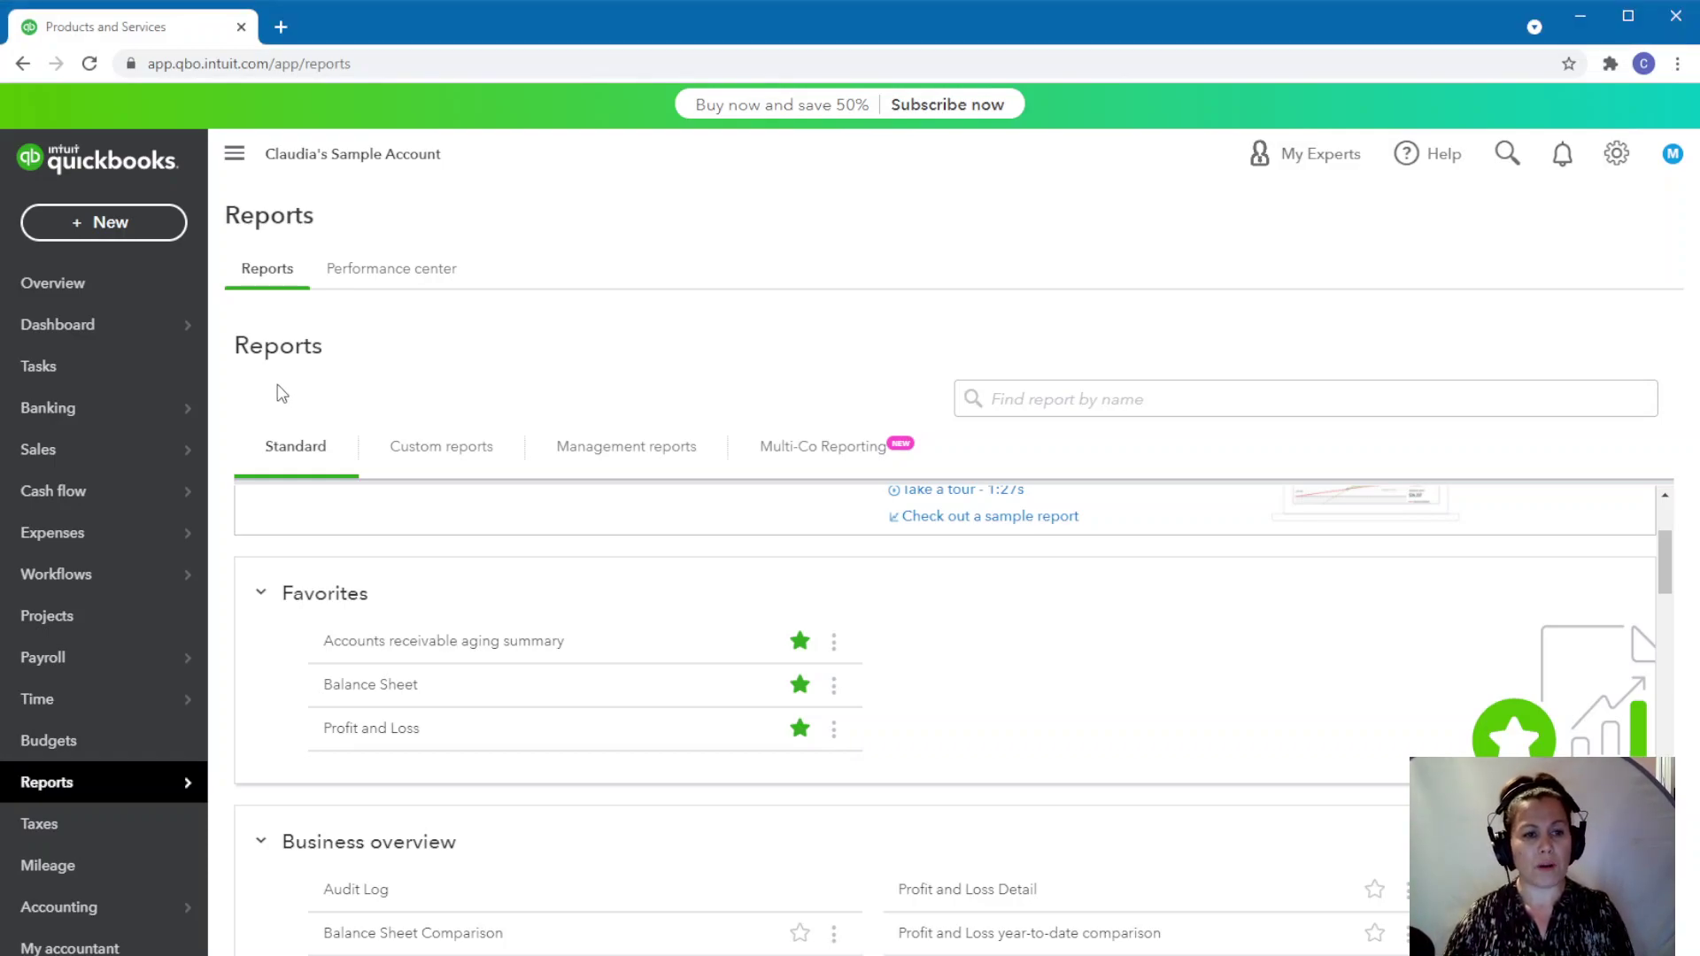
{"action": "mouse_move", "coordinate": [166, 785]}
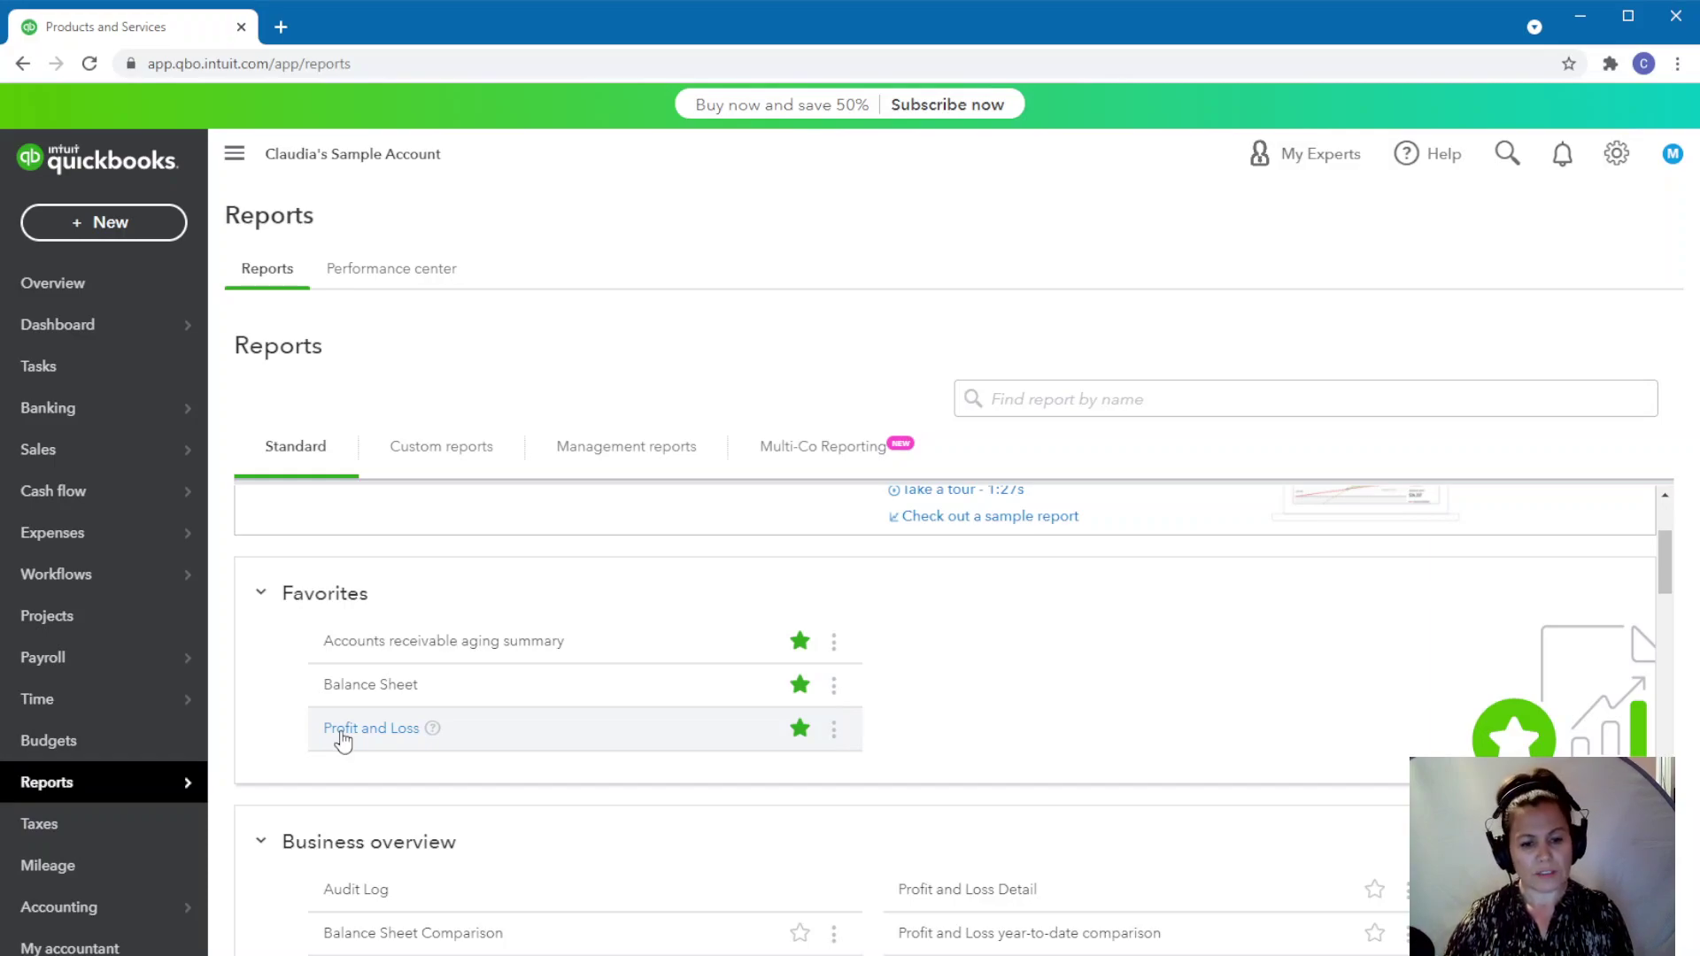
{"action": "left_click", "coordinate": [343, 740]}
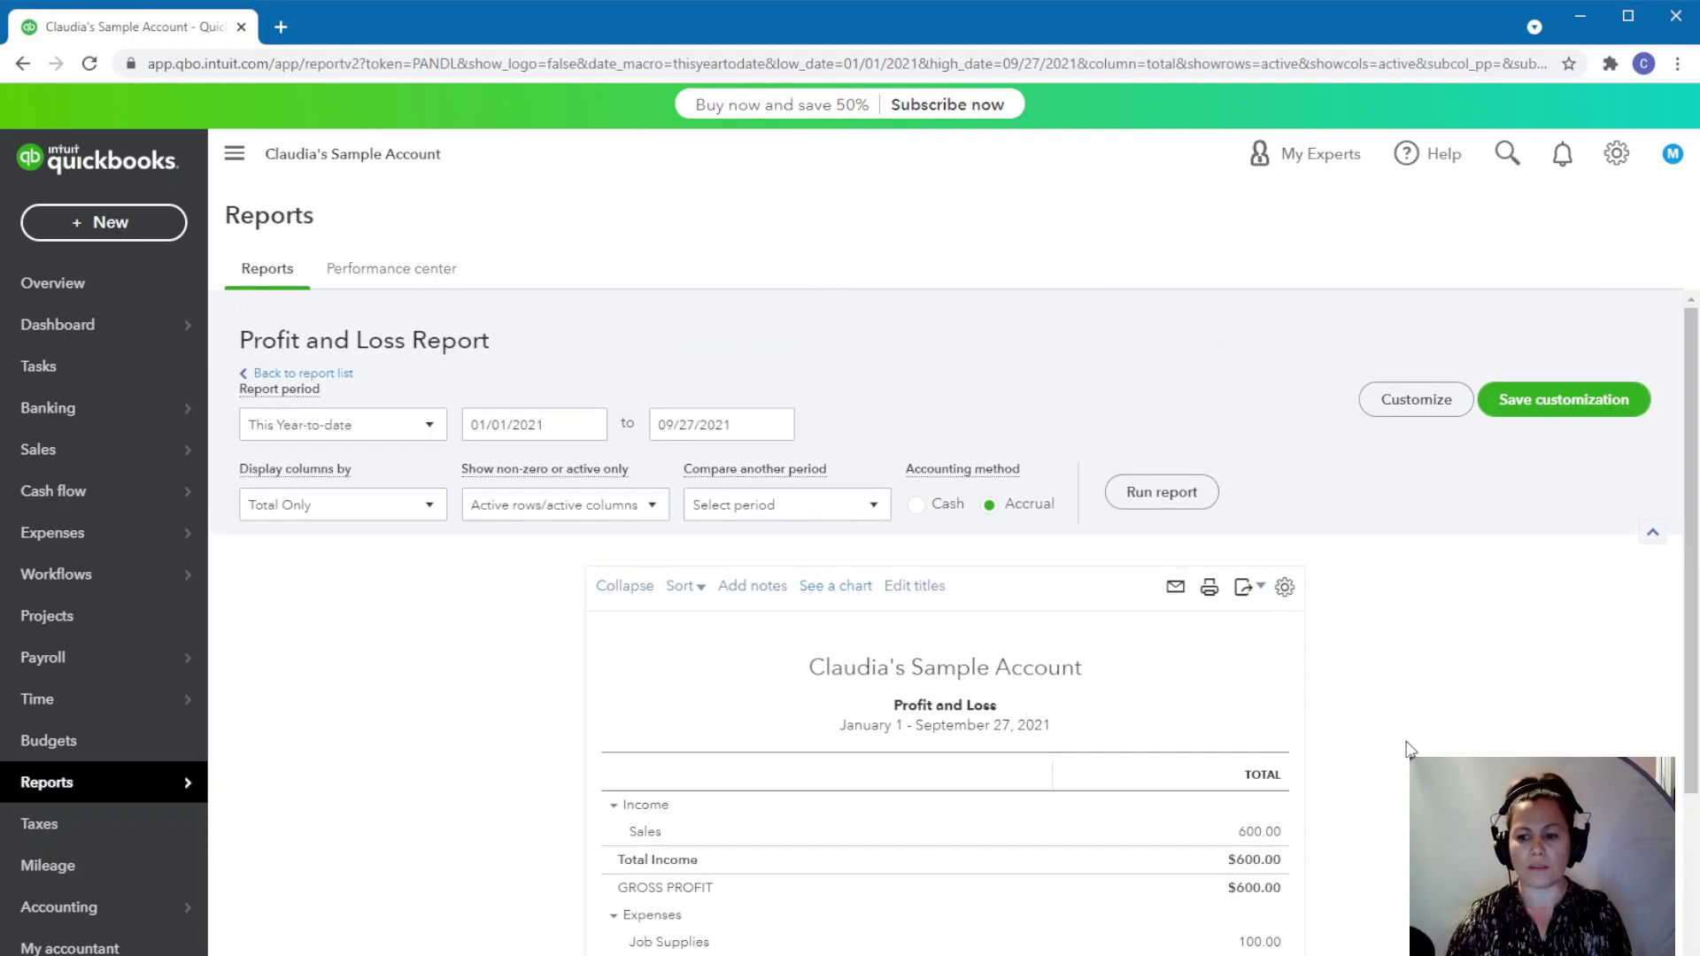
{"action": "scroll", "coordinate": [1420, 744], "scroll_direction": "down", "scroll_amount": 1}
{"action": "scroll", "coordinate": [1420, 743], "scroll_direction": "down", "scroll_amount": 2}
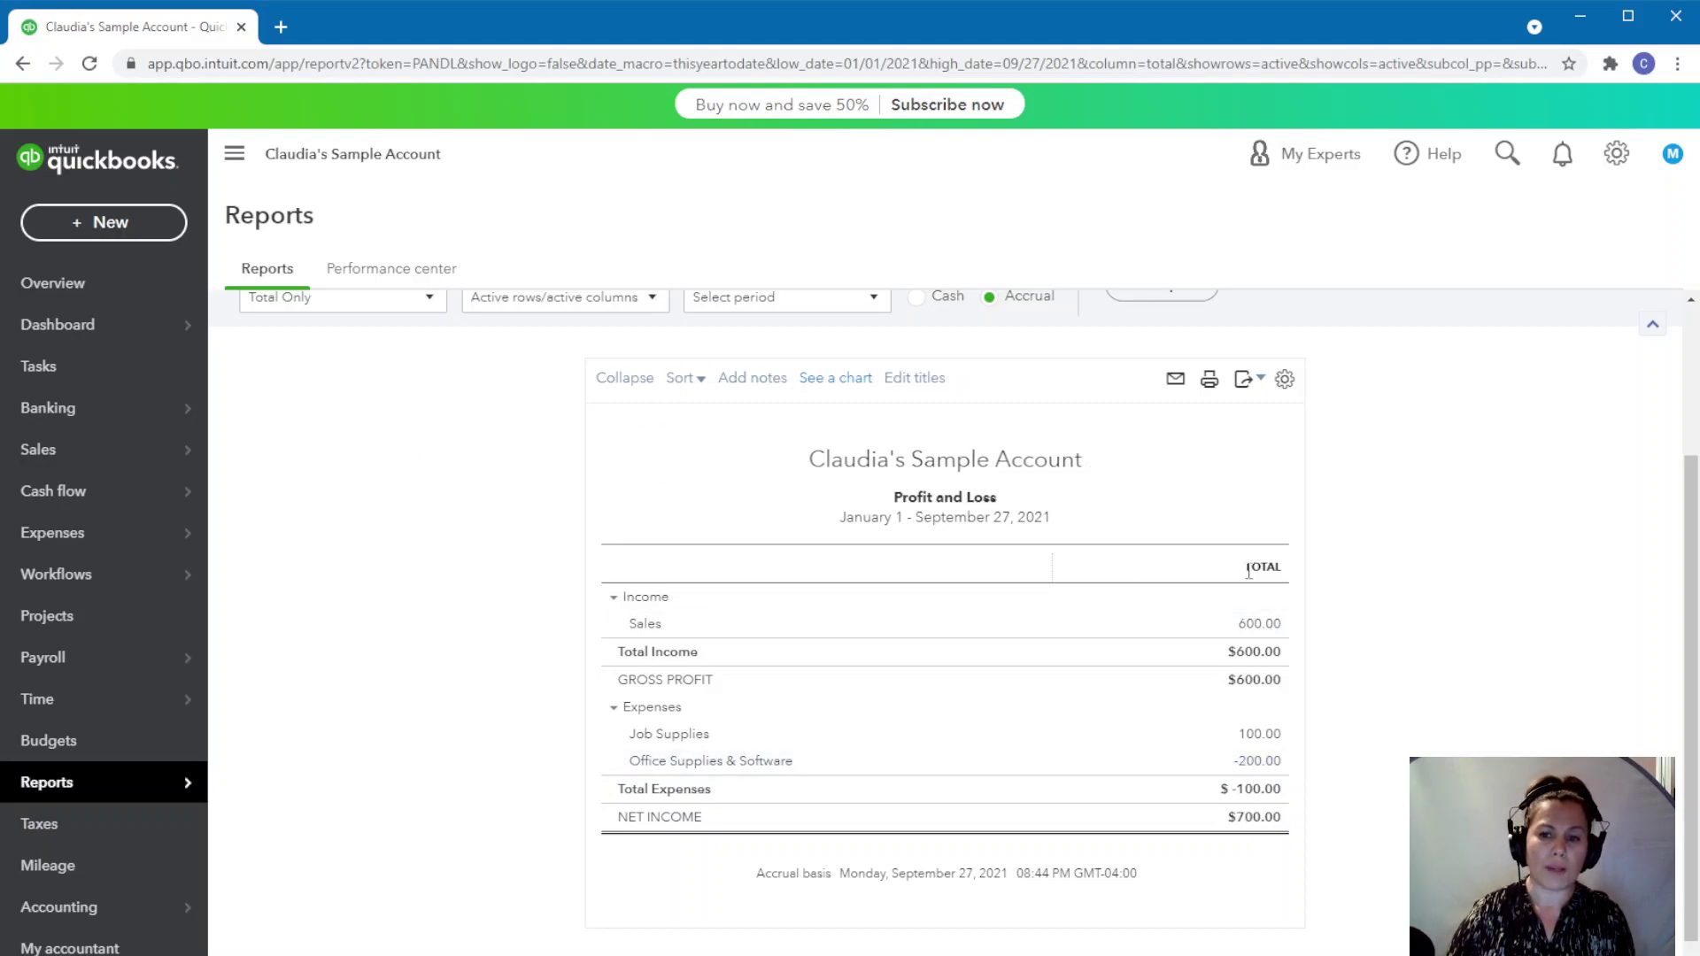
{"action": "left_click", "coordinate": [1255, 762]}
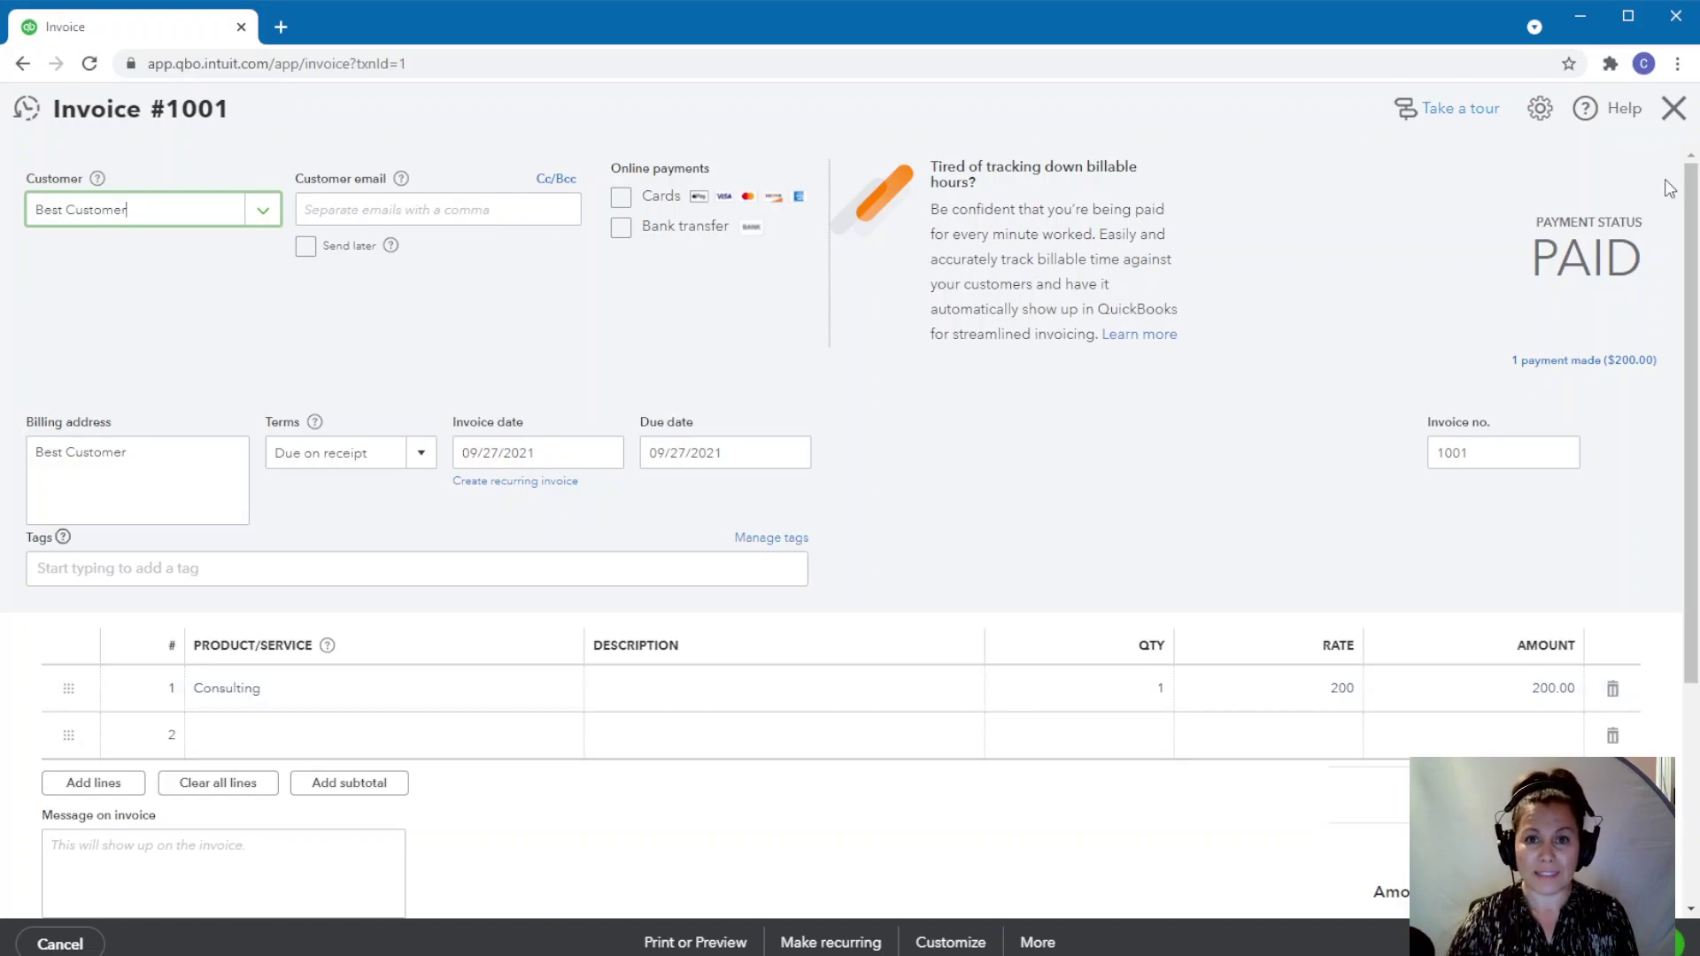
{"action": "left_click", "coordinate": [1674, 108]}
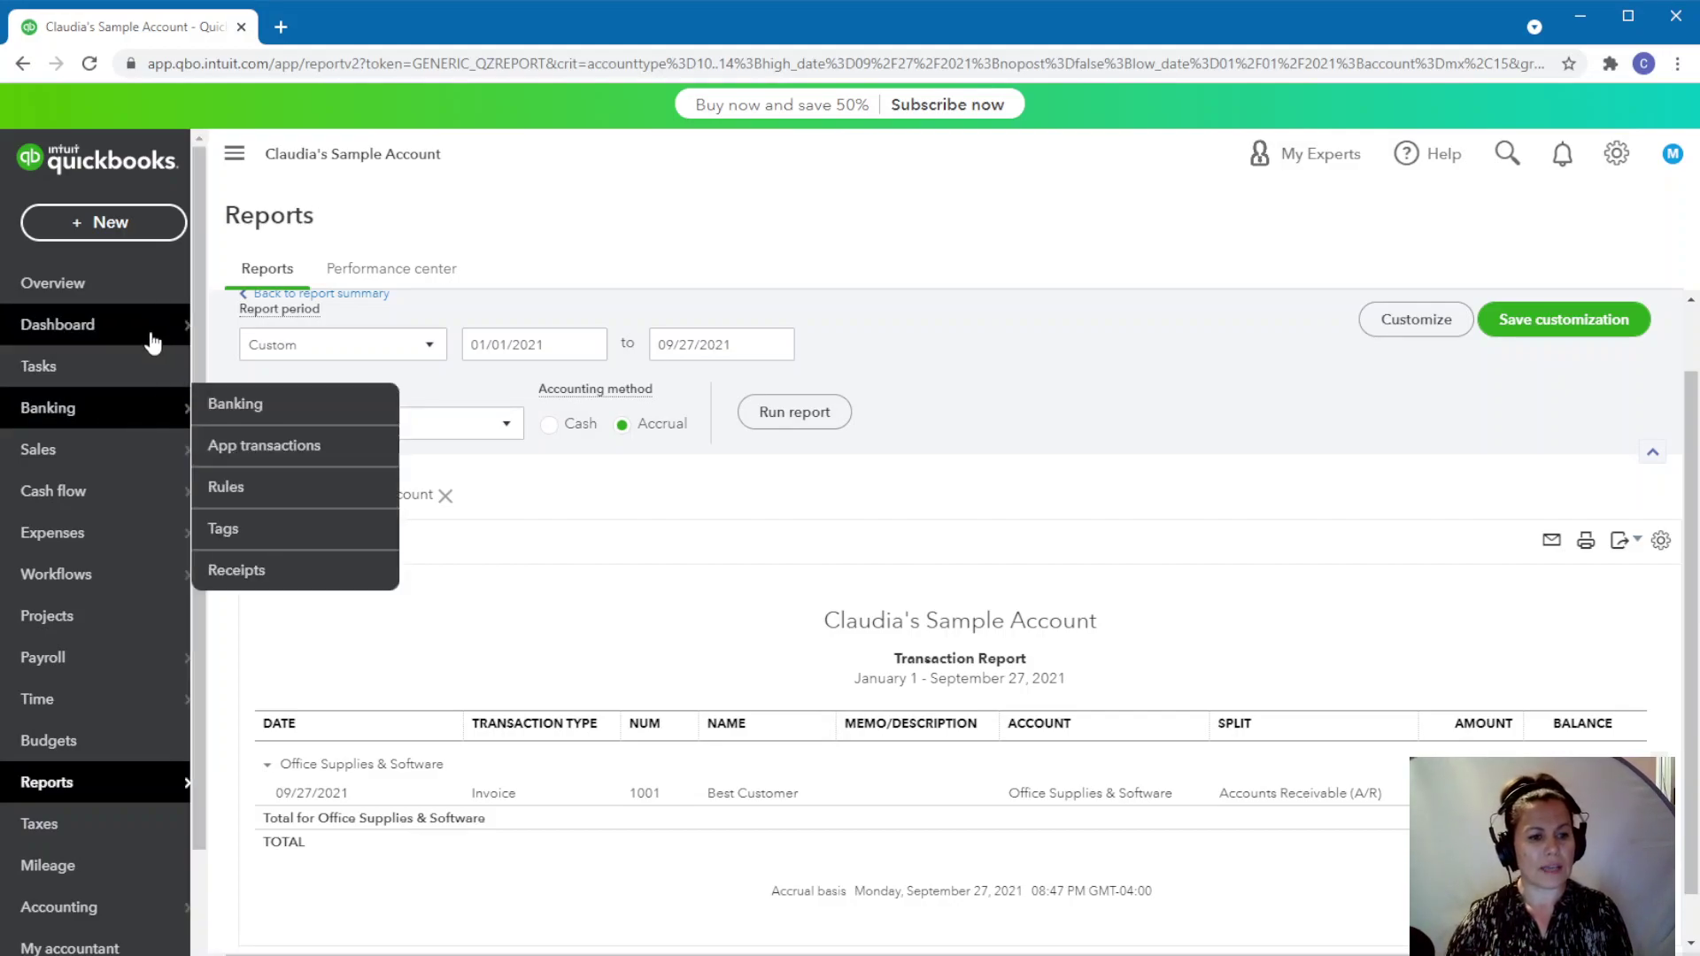
In the products and services list, set the Consulting service's income account to Sales and save it
{"action": "mouse_move", "coordinate": [118, 467]}
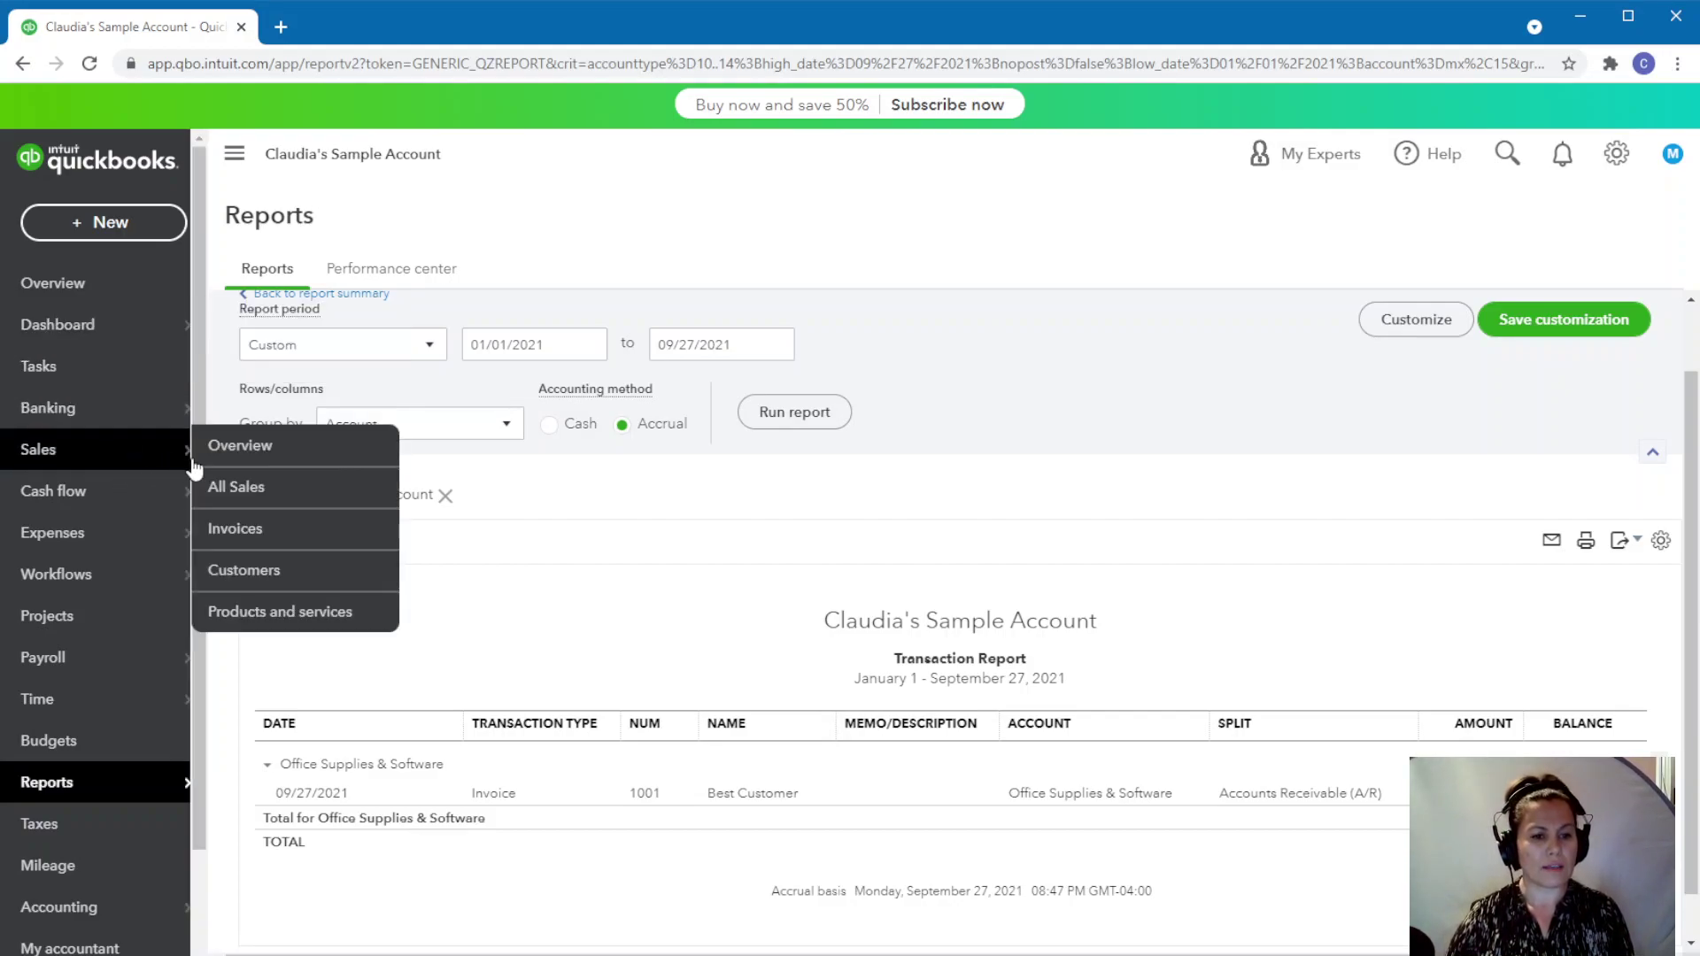
{"action": "left_click", "coordinate": [291, 620]}
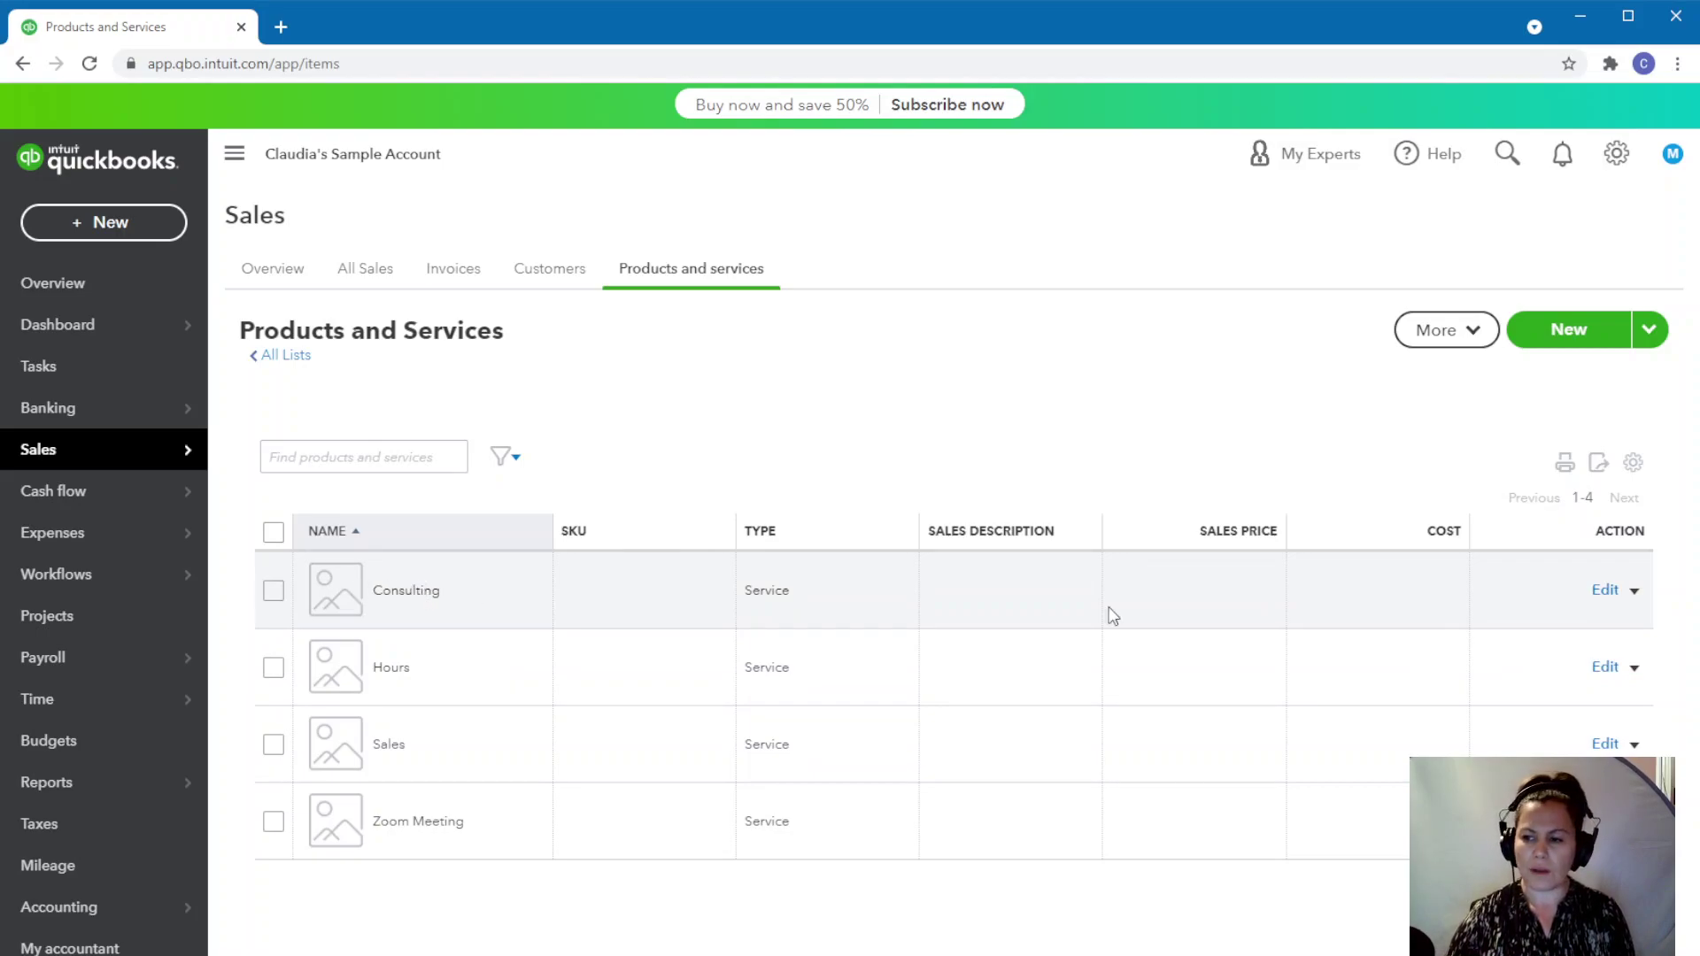
{"action": "left_click", "coordinate": [1605, 593]}
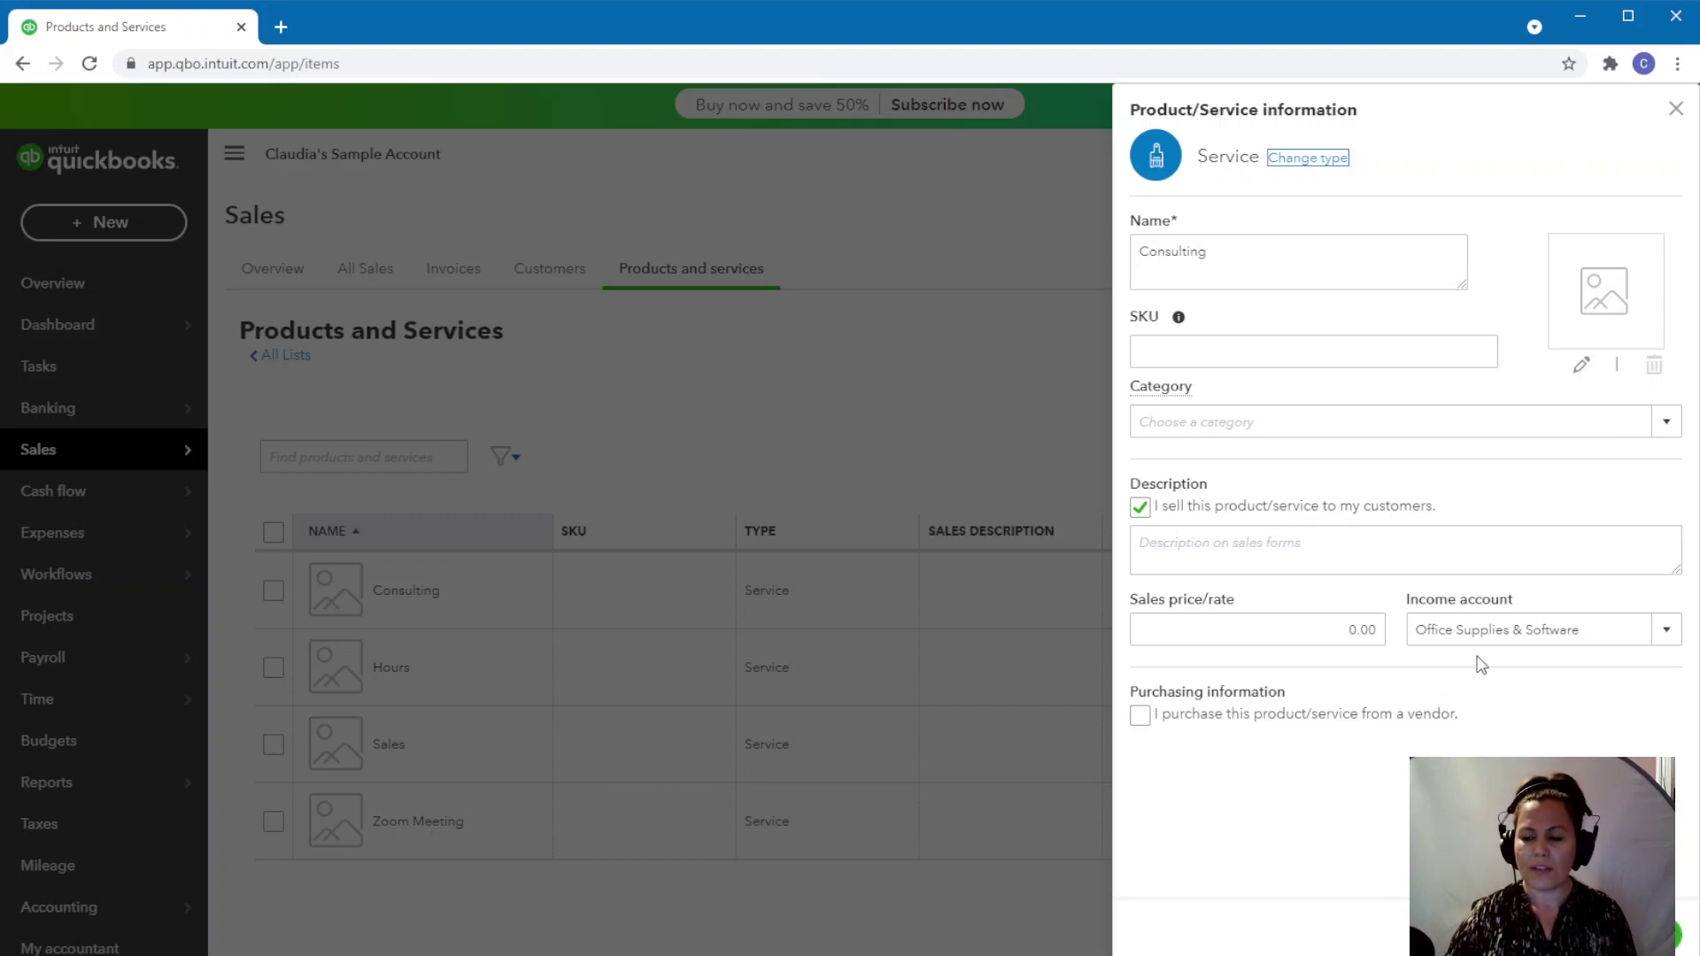
{"action": "left_click", "coordinate": [1676, 638]}
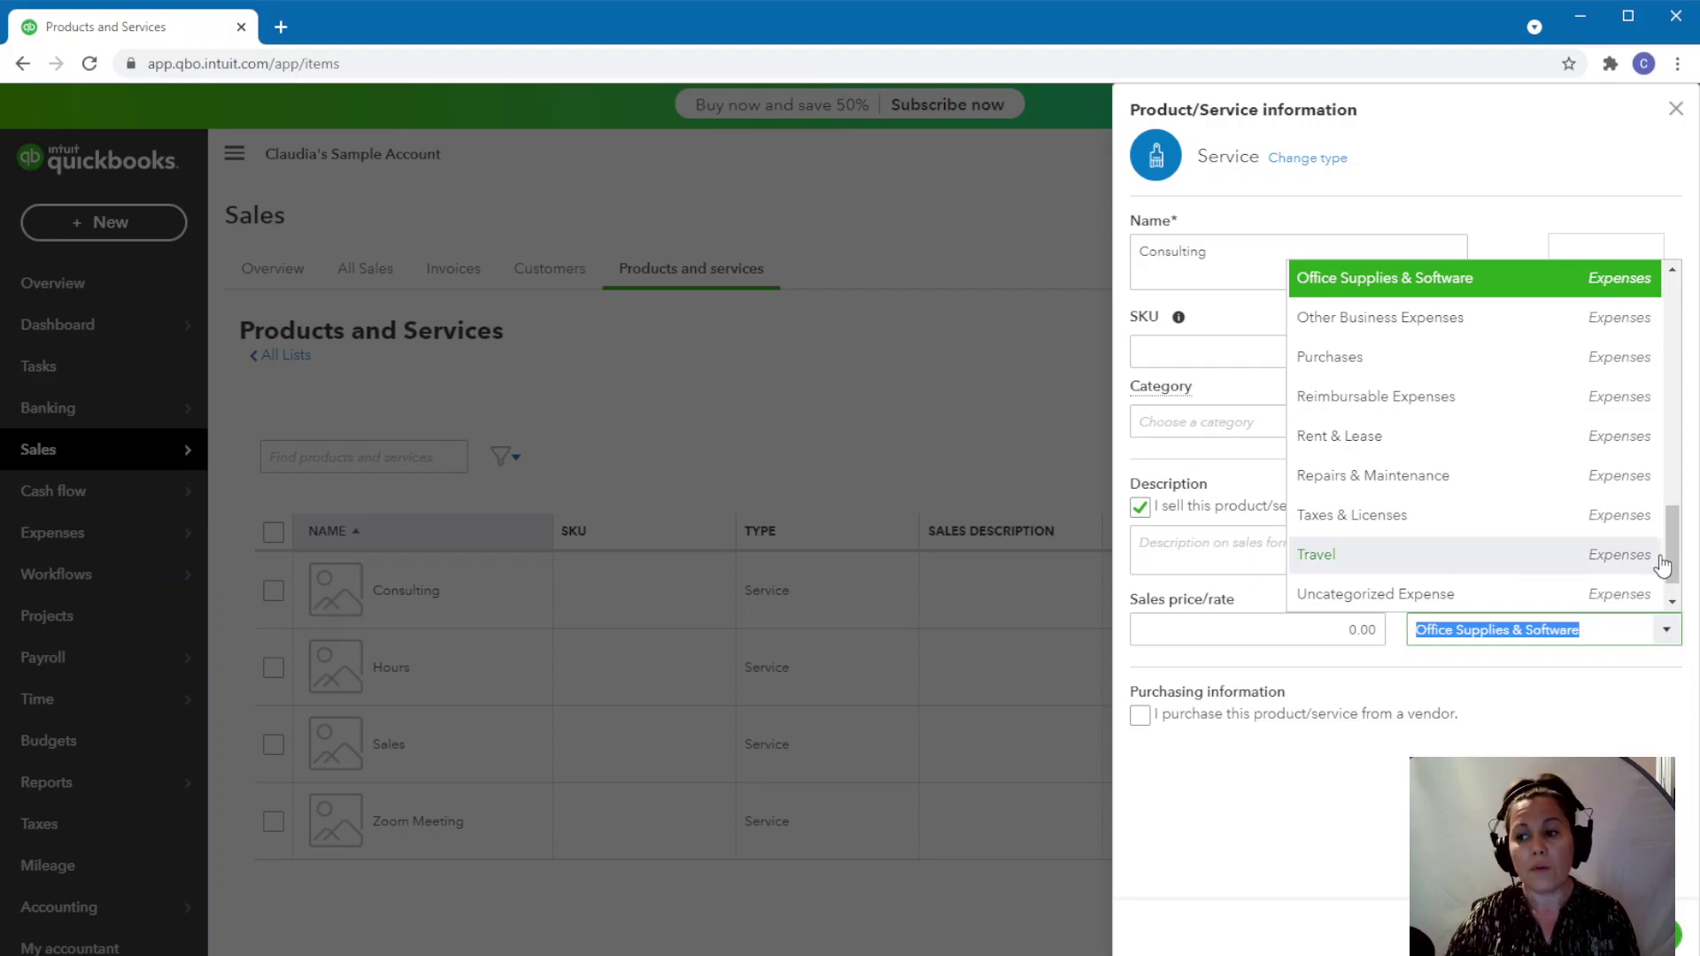
{"action": "scroll", "coordinate": [1683, 379], "scroll_direction": "up", "scroll_amount": 8}
{"action": "left_click_drag", "start_coordinate": [1683, 379], "coordinate": [1682, 372]}
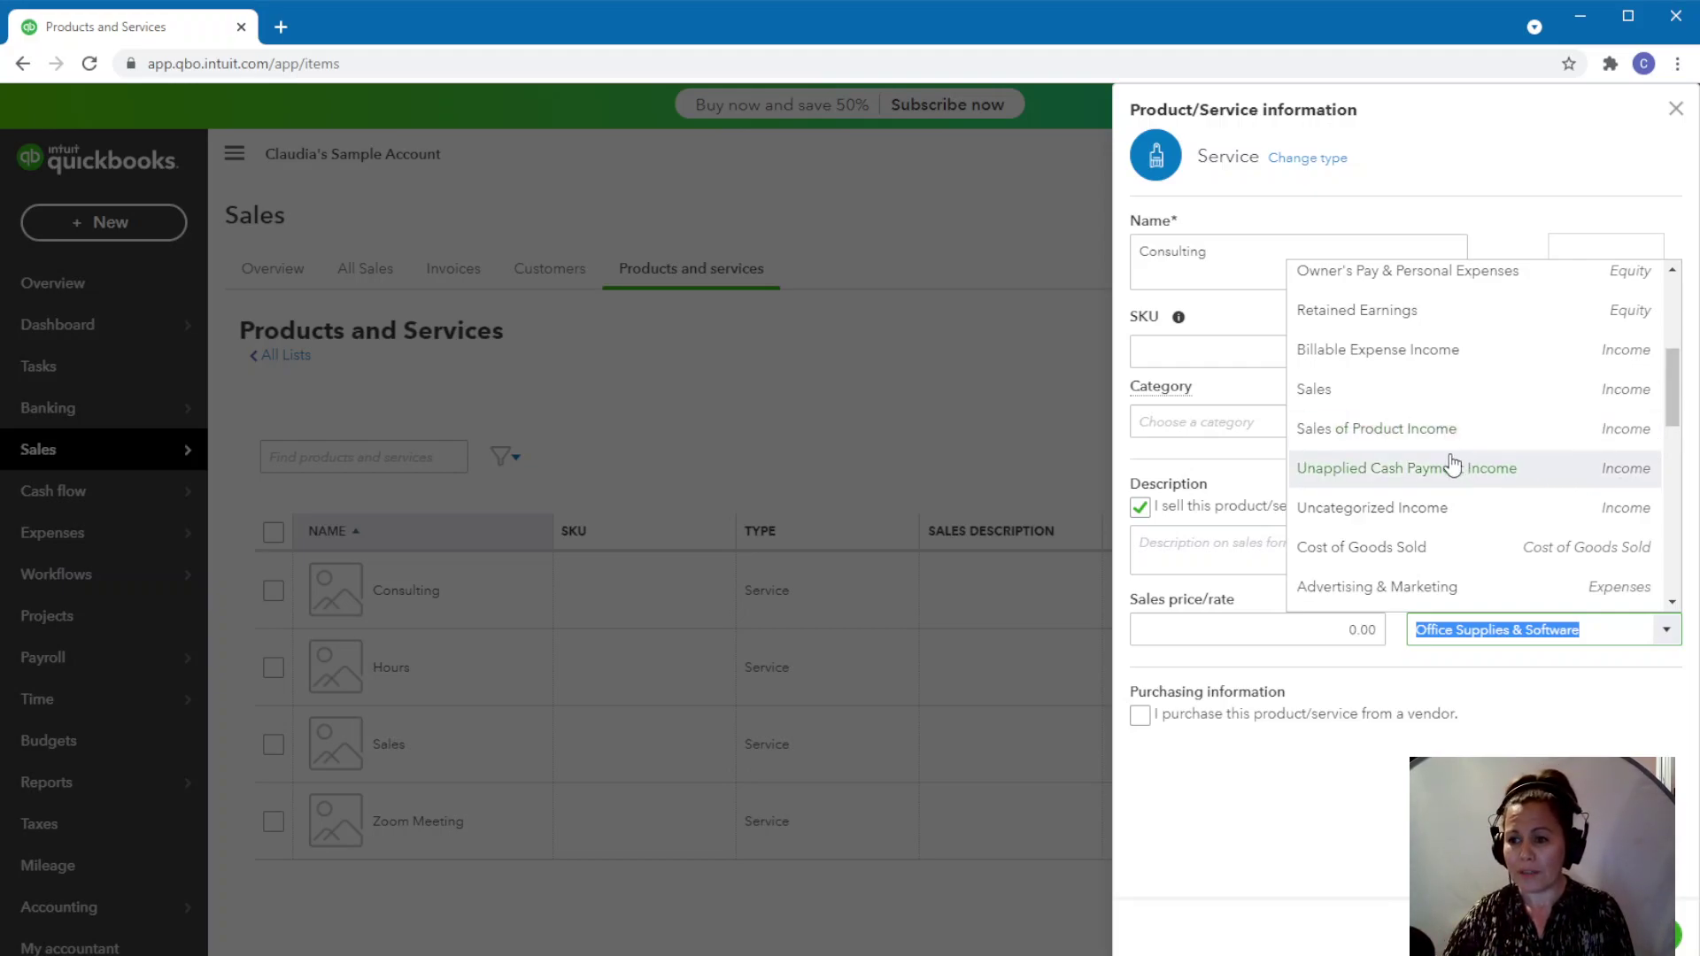
{"action": "left_click", "coordinate": [1350, 398]}
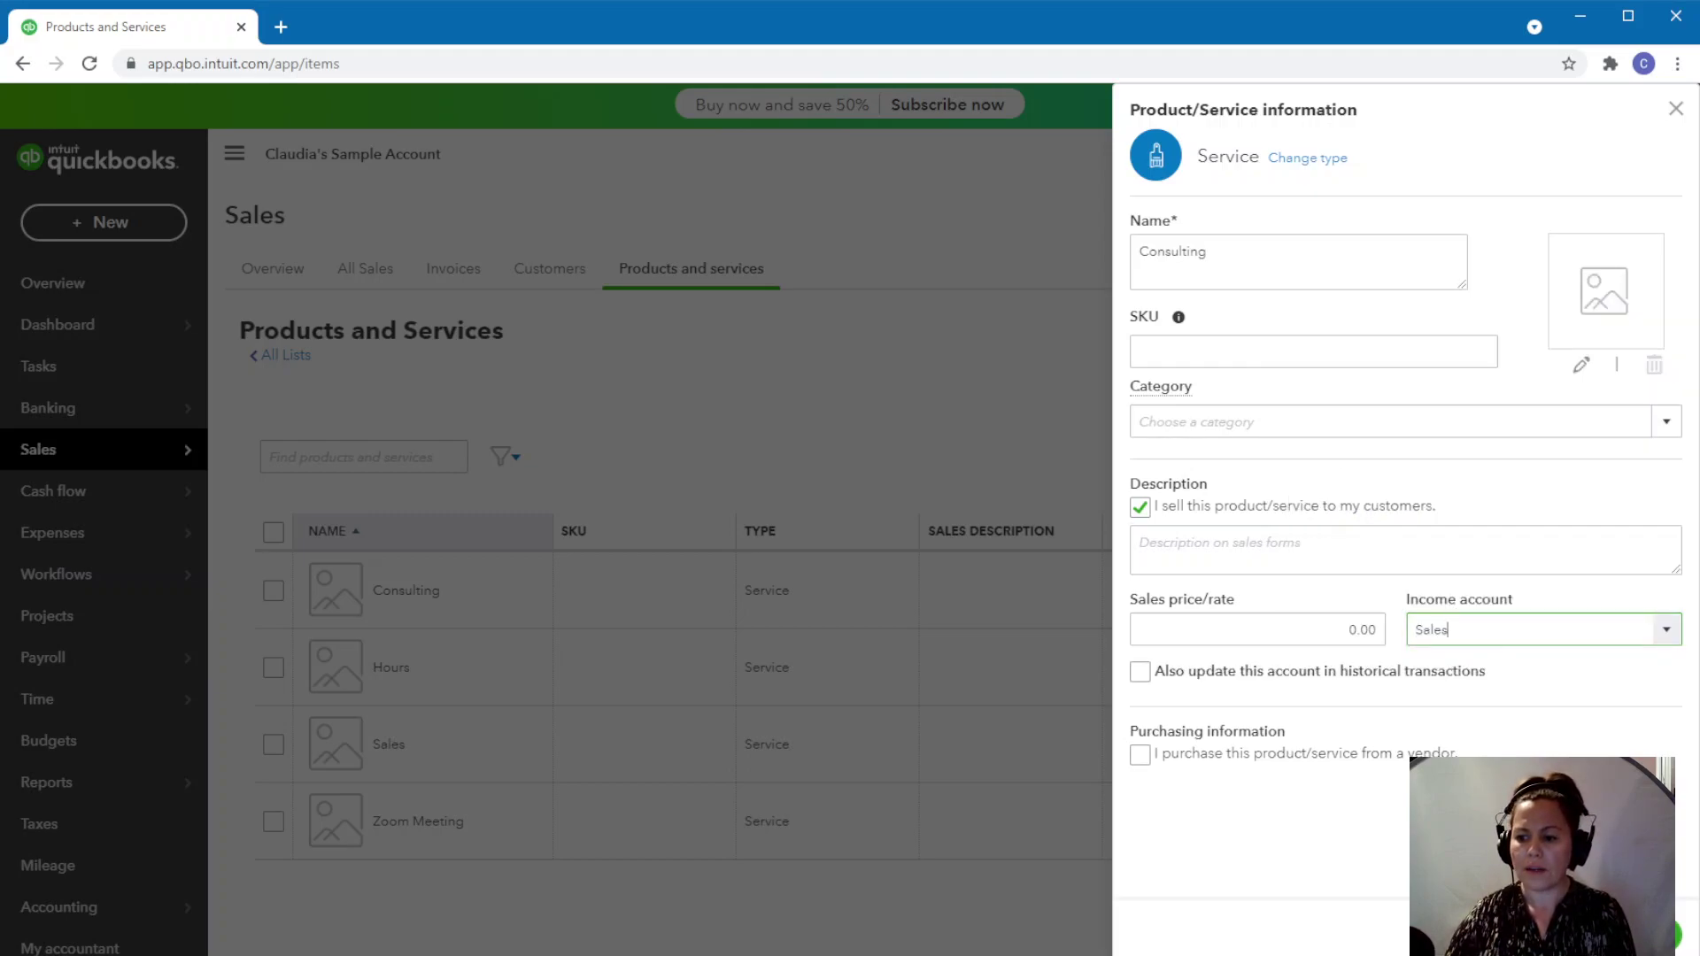
{"action": "left_click", "coordinate": [1634, 934]}
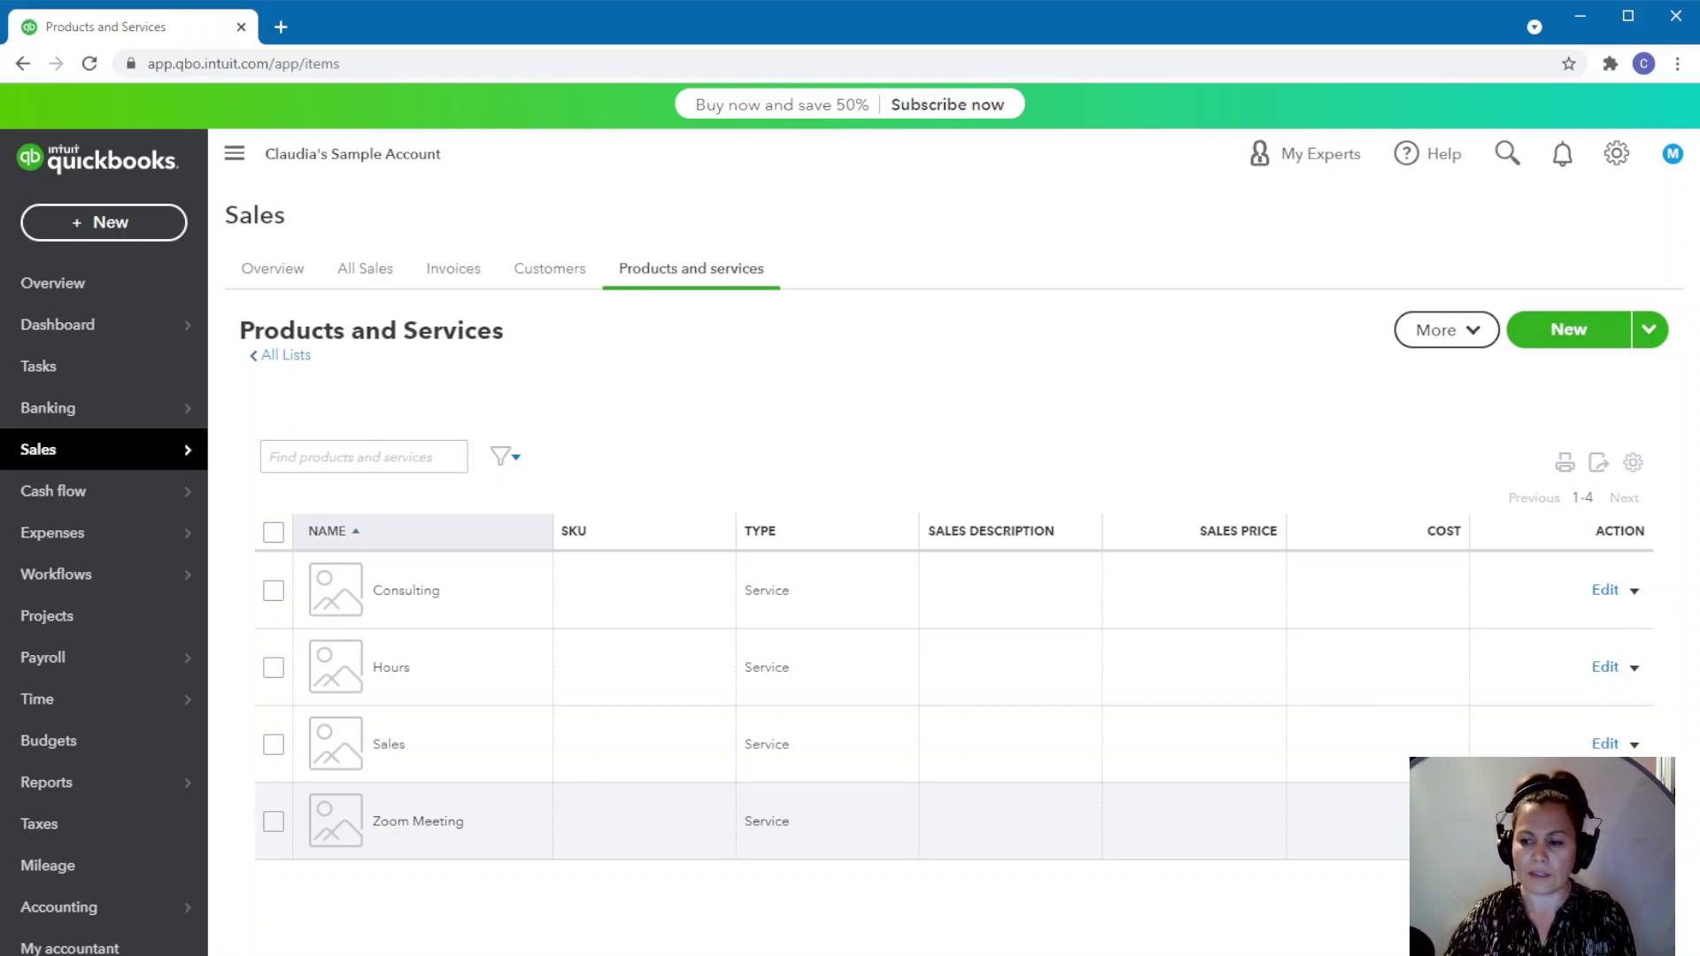
Turn off purchasing from a vendor for the Zoom Meeting service and save it
{"action": "left_click", "coordinate": [1605, 821]}
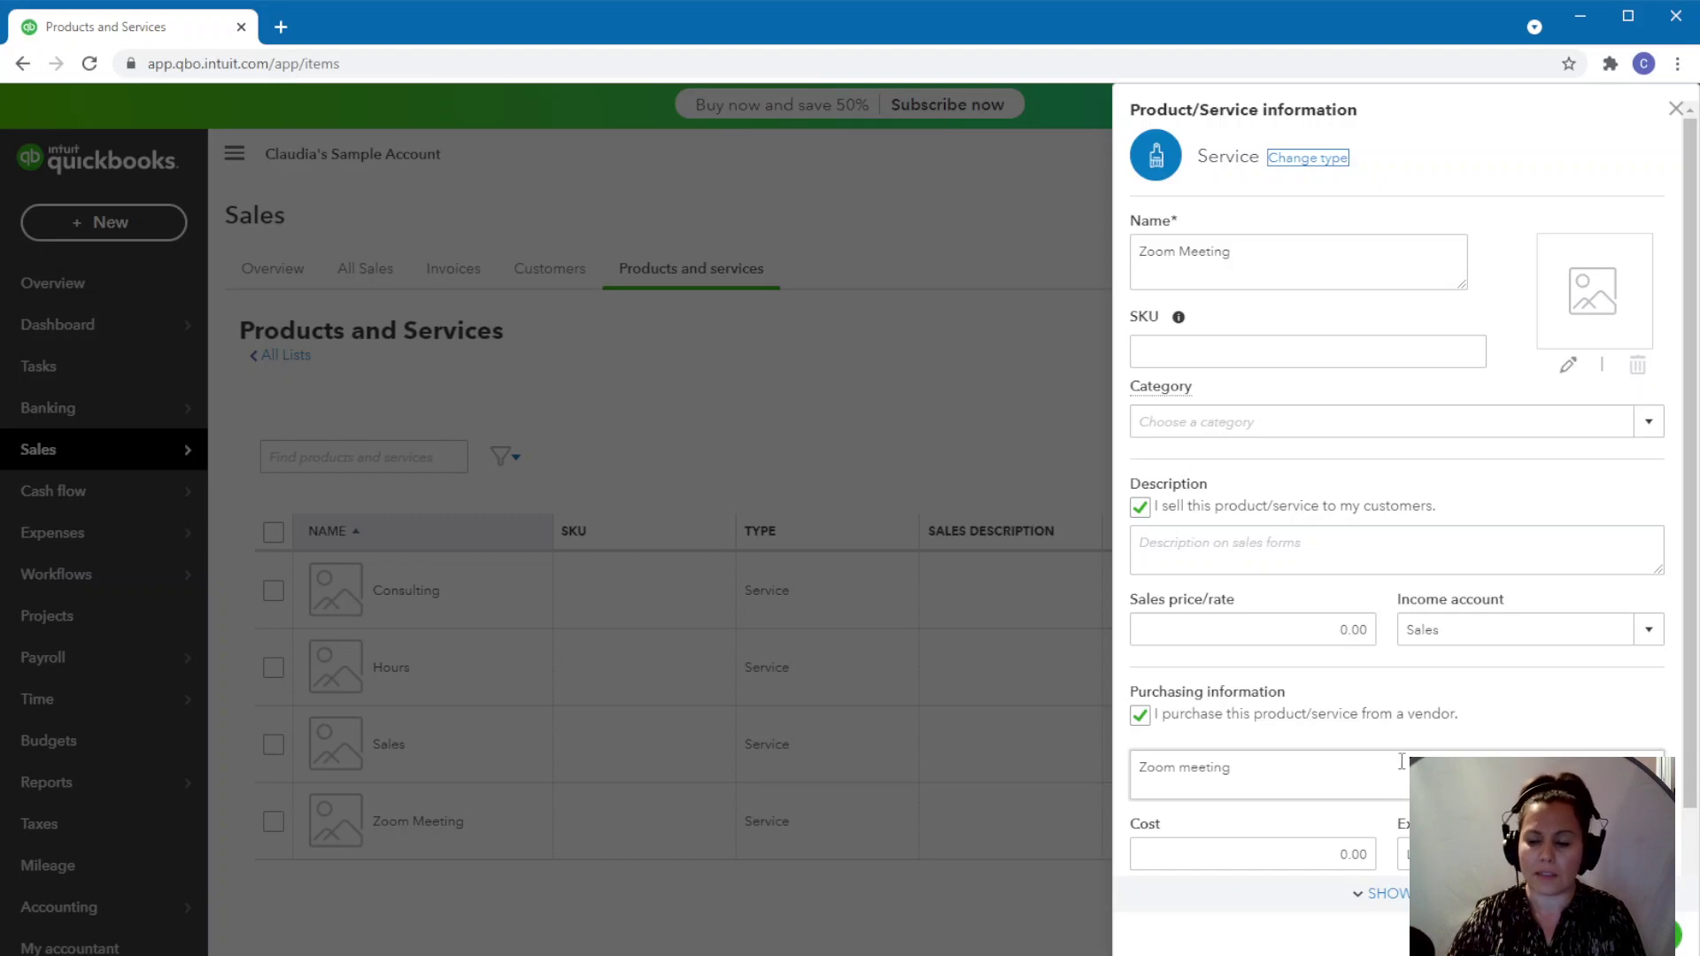
{"action": "left_click", "coordinate": [1141, 715]}
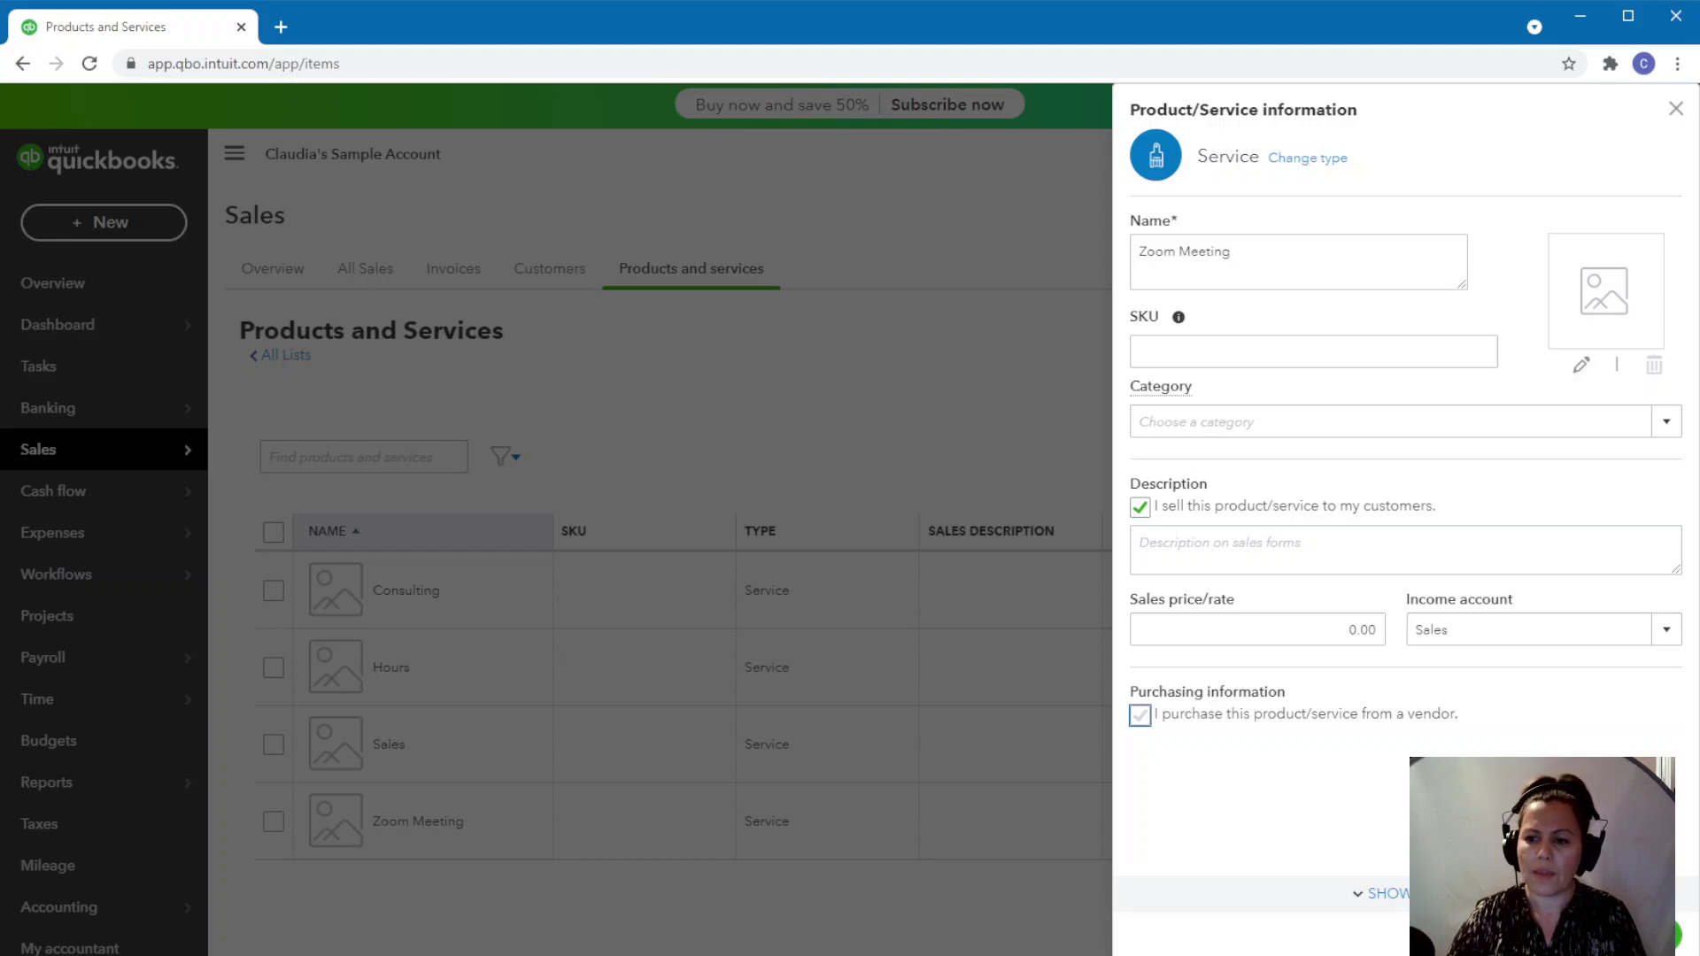
{"action": "left_click", "coordinate": [1594, 934]}
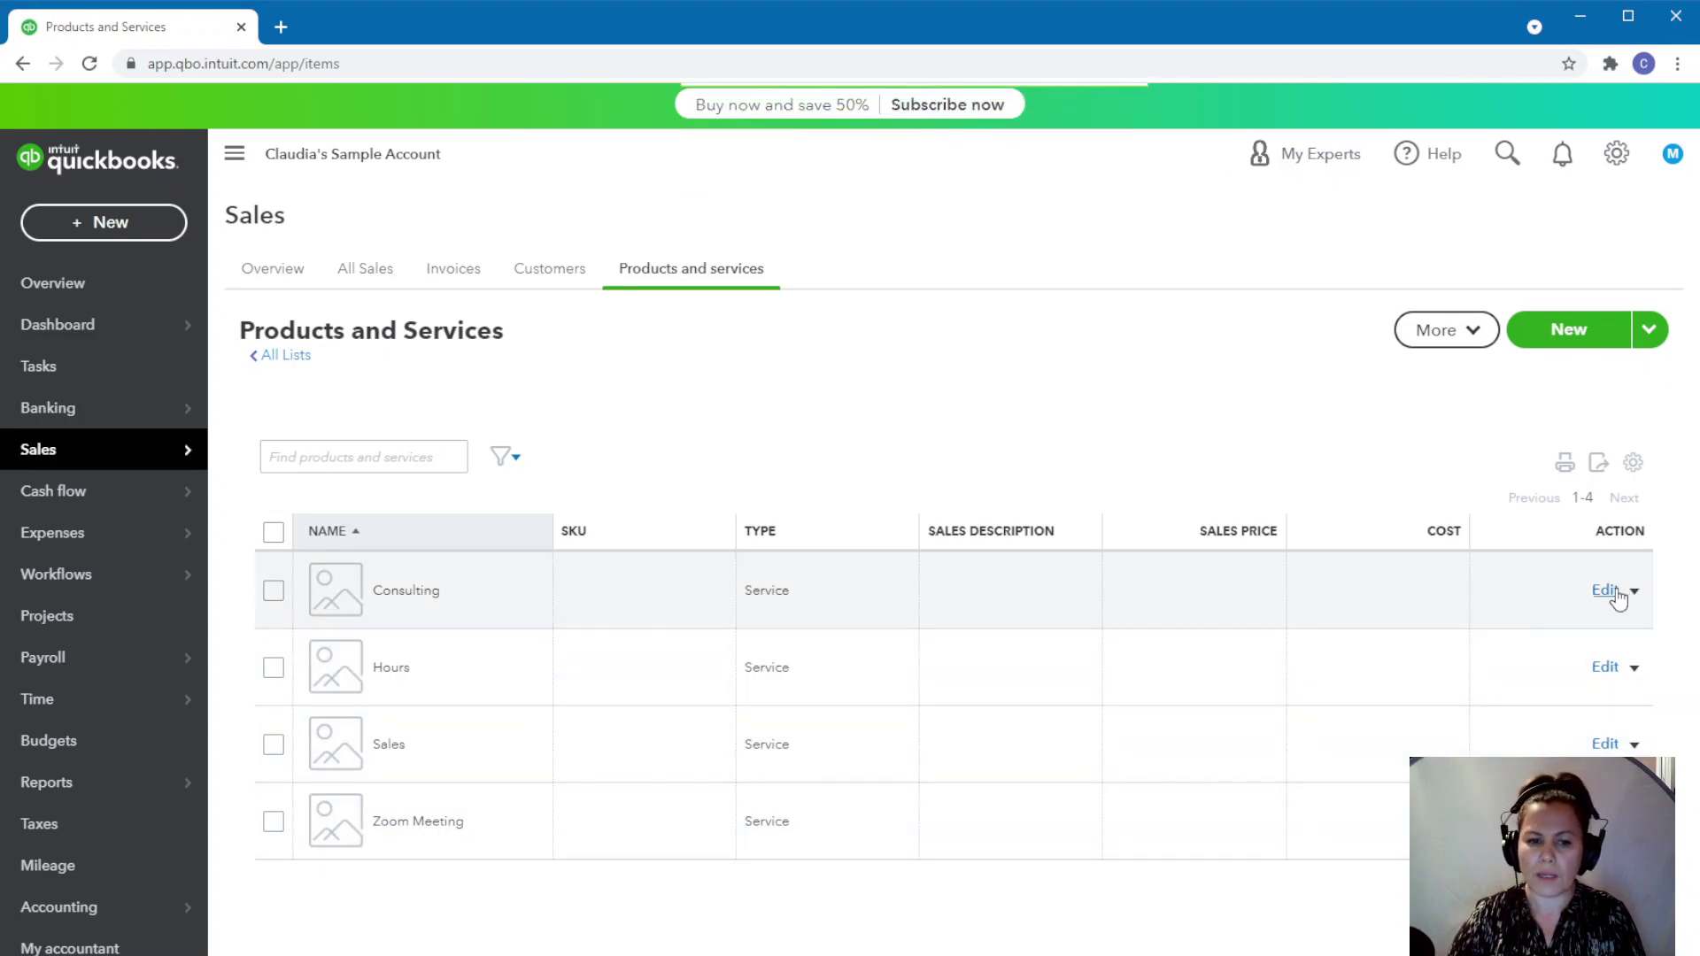
Set the Consulting service's income account to Sales of Product Income, apply it to historical transactions too, and save
{"action": "left_click", "coordinate": [1607, 591]}
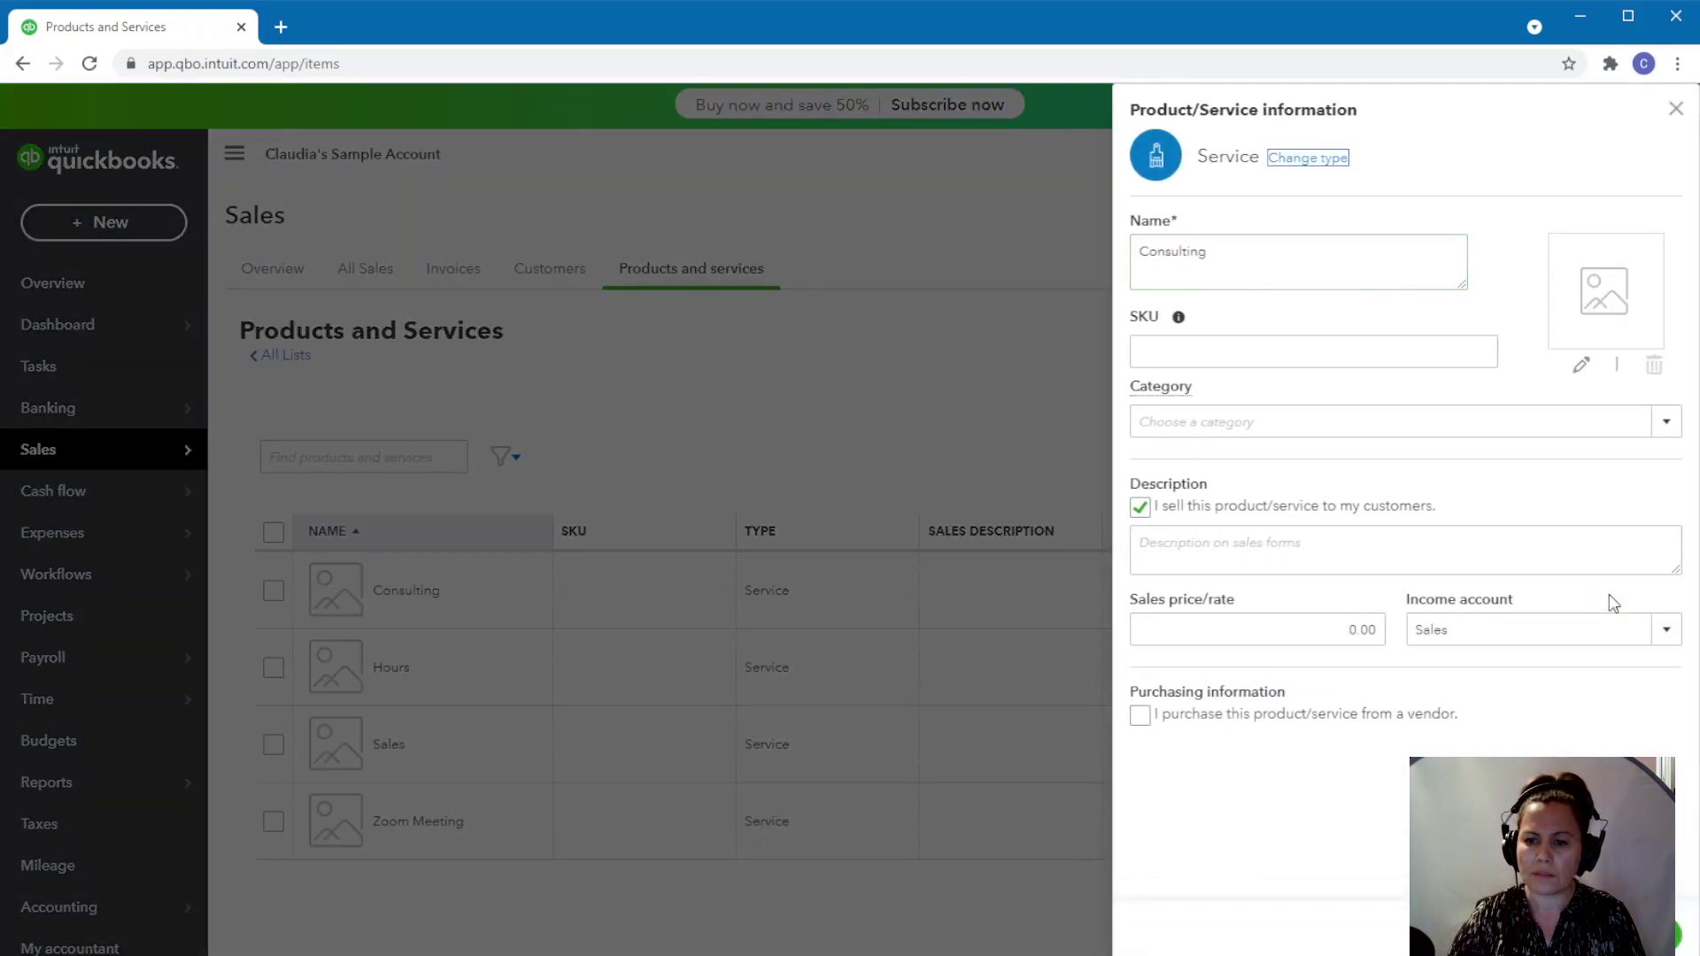
{"action": "left_click", "coordinate": [1665, 634]}
{"action": "left_click", "coordinate": [1665, 634]}
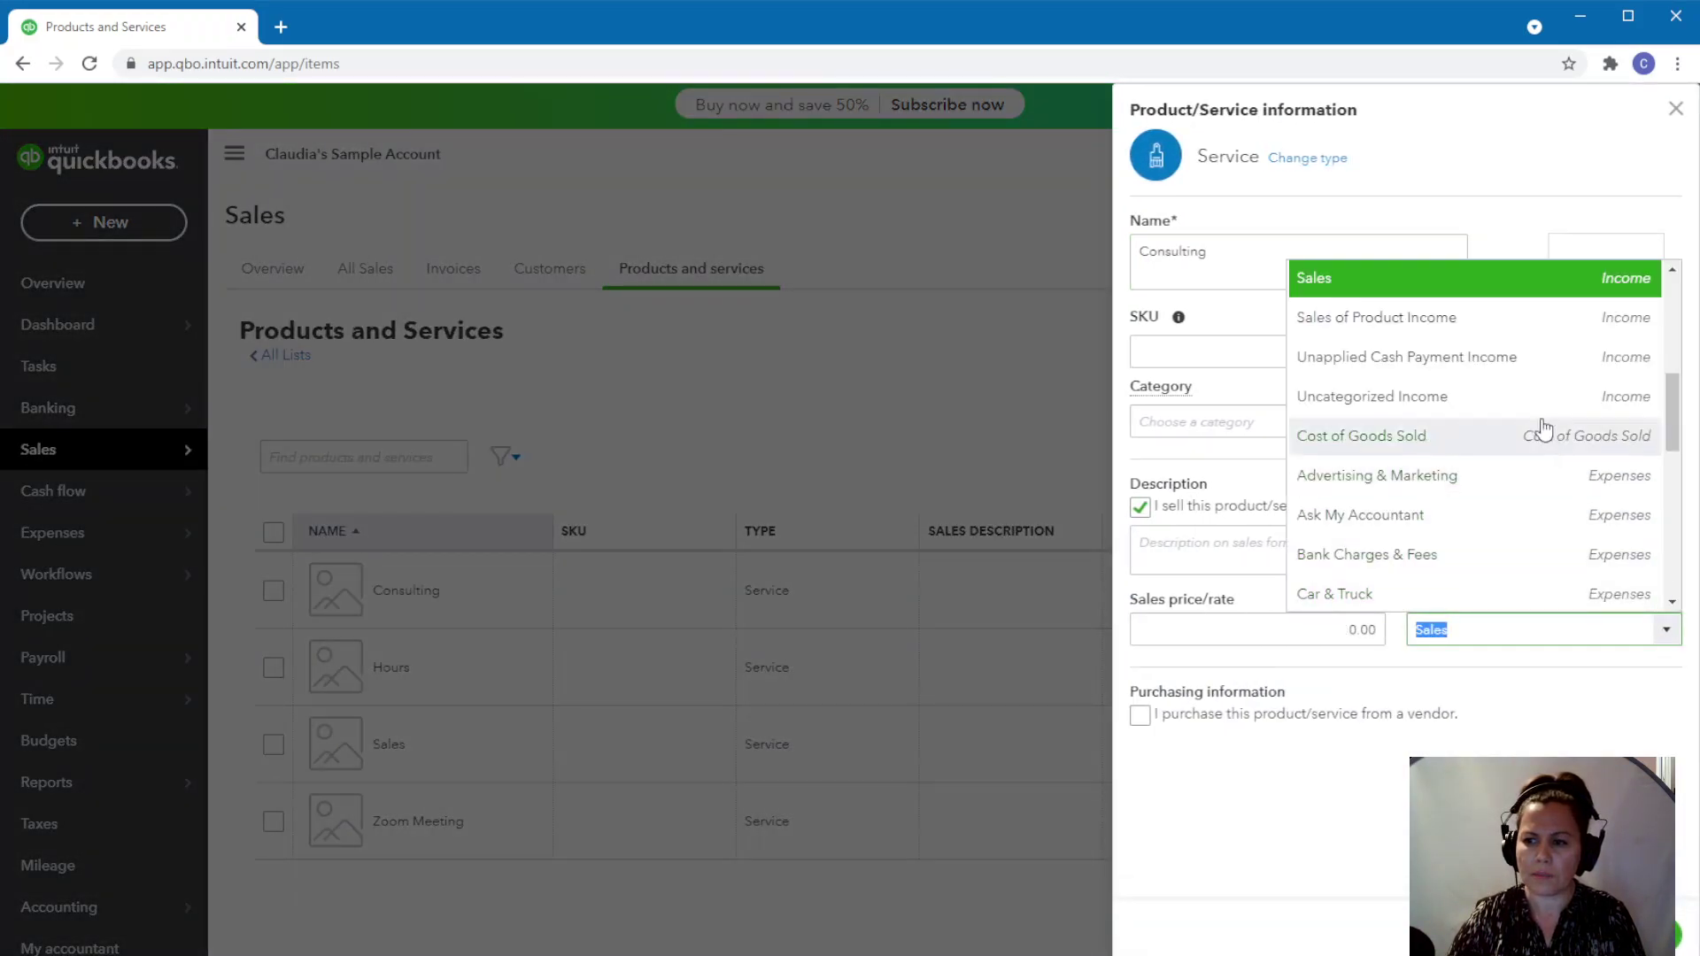
{"action": "left_click", "coordinate": [1378, 318]}
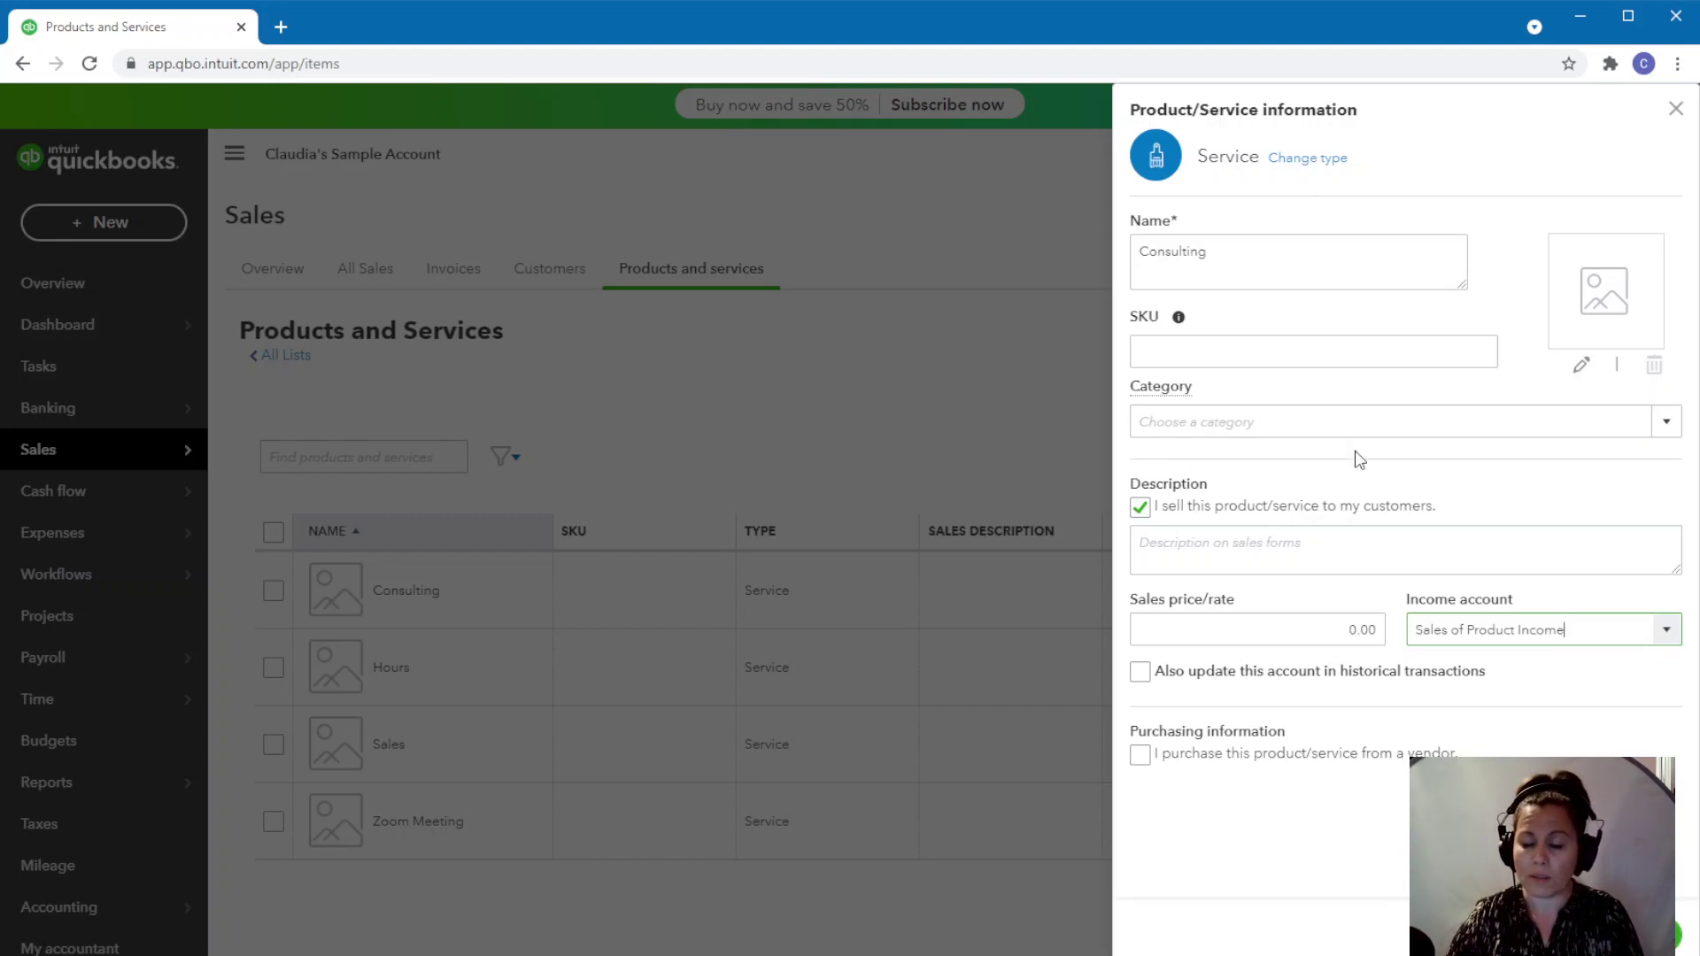
{"action": "left_click", "coordinate": [1141, 673]}
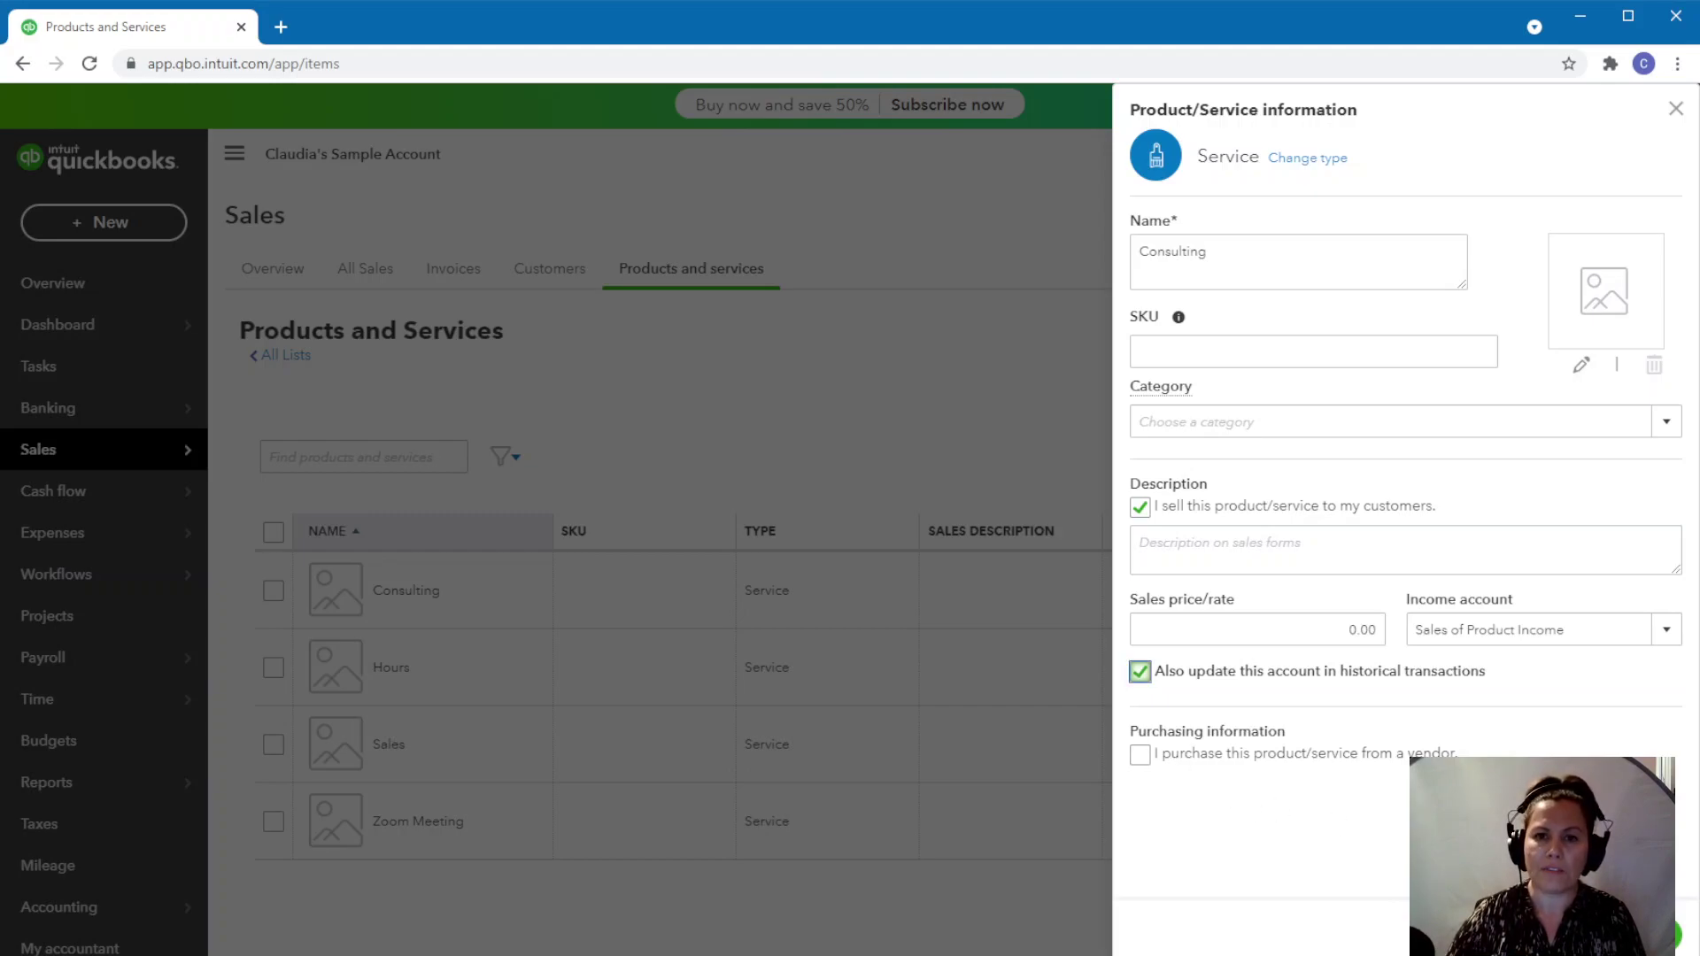
{"action": "left_click", "coordinate": [1585, 927]}
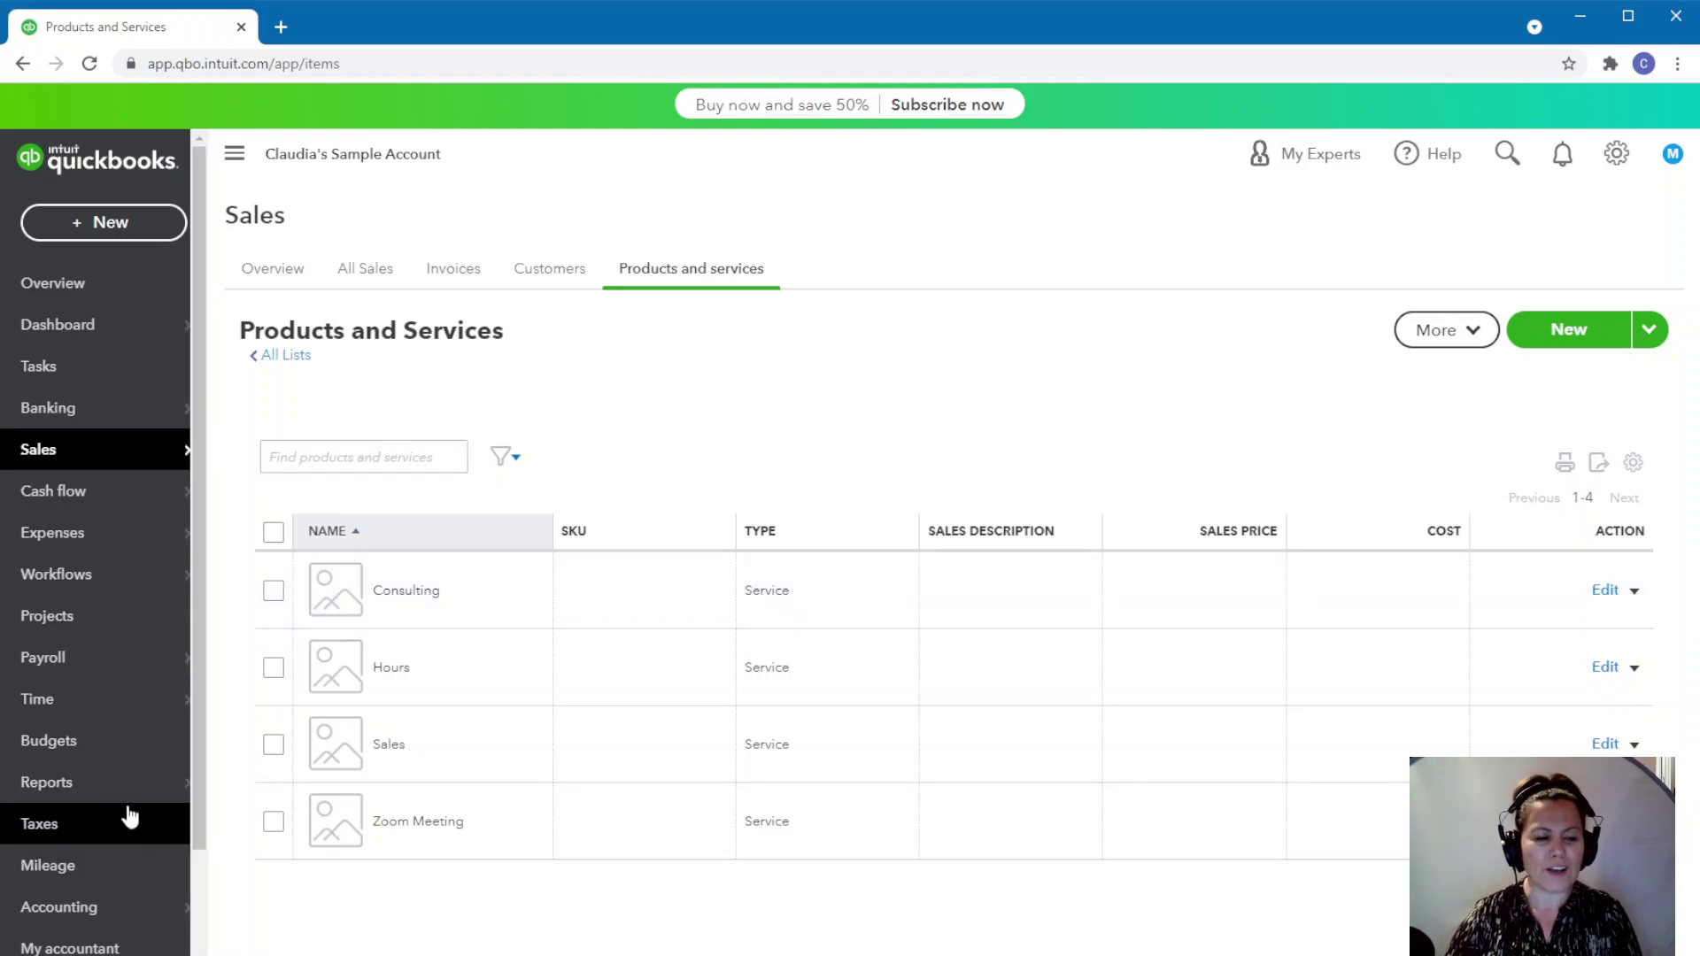
Open the Profit and Loss report to check how the Consulting income is classified
{"action": "left_click", "coordinate": [76, 783]}
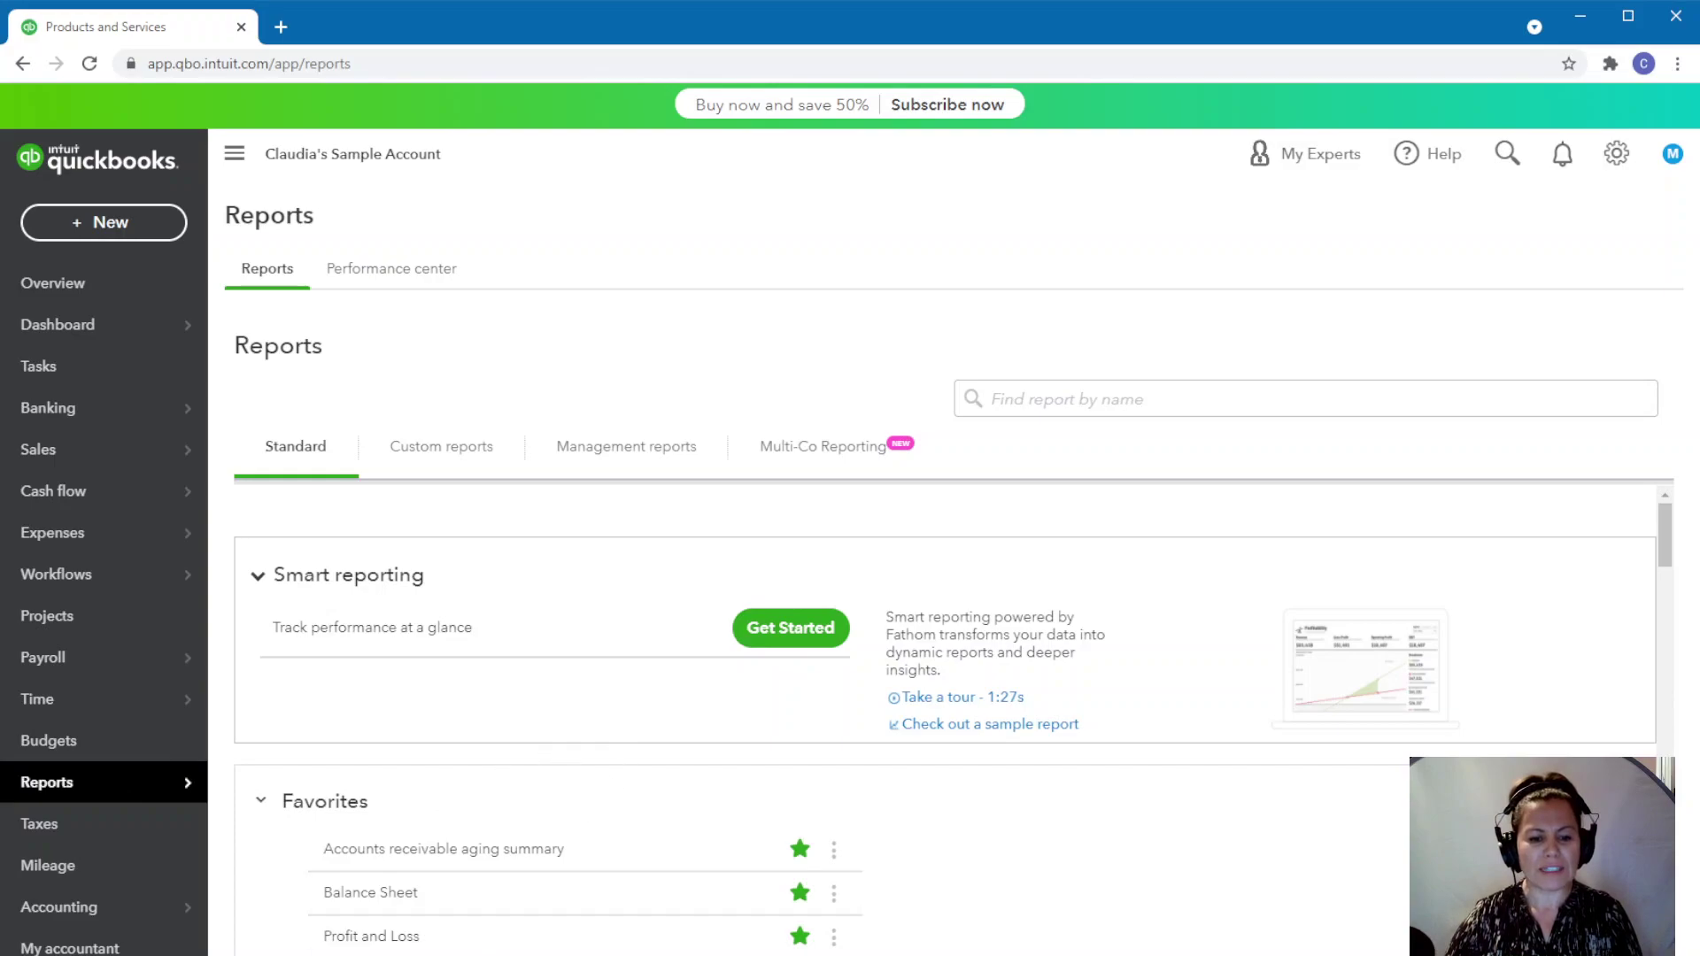
{"action": "left_click", "coordinate": [360, 936]}
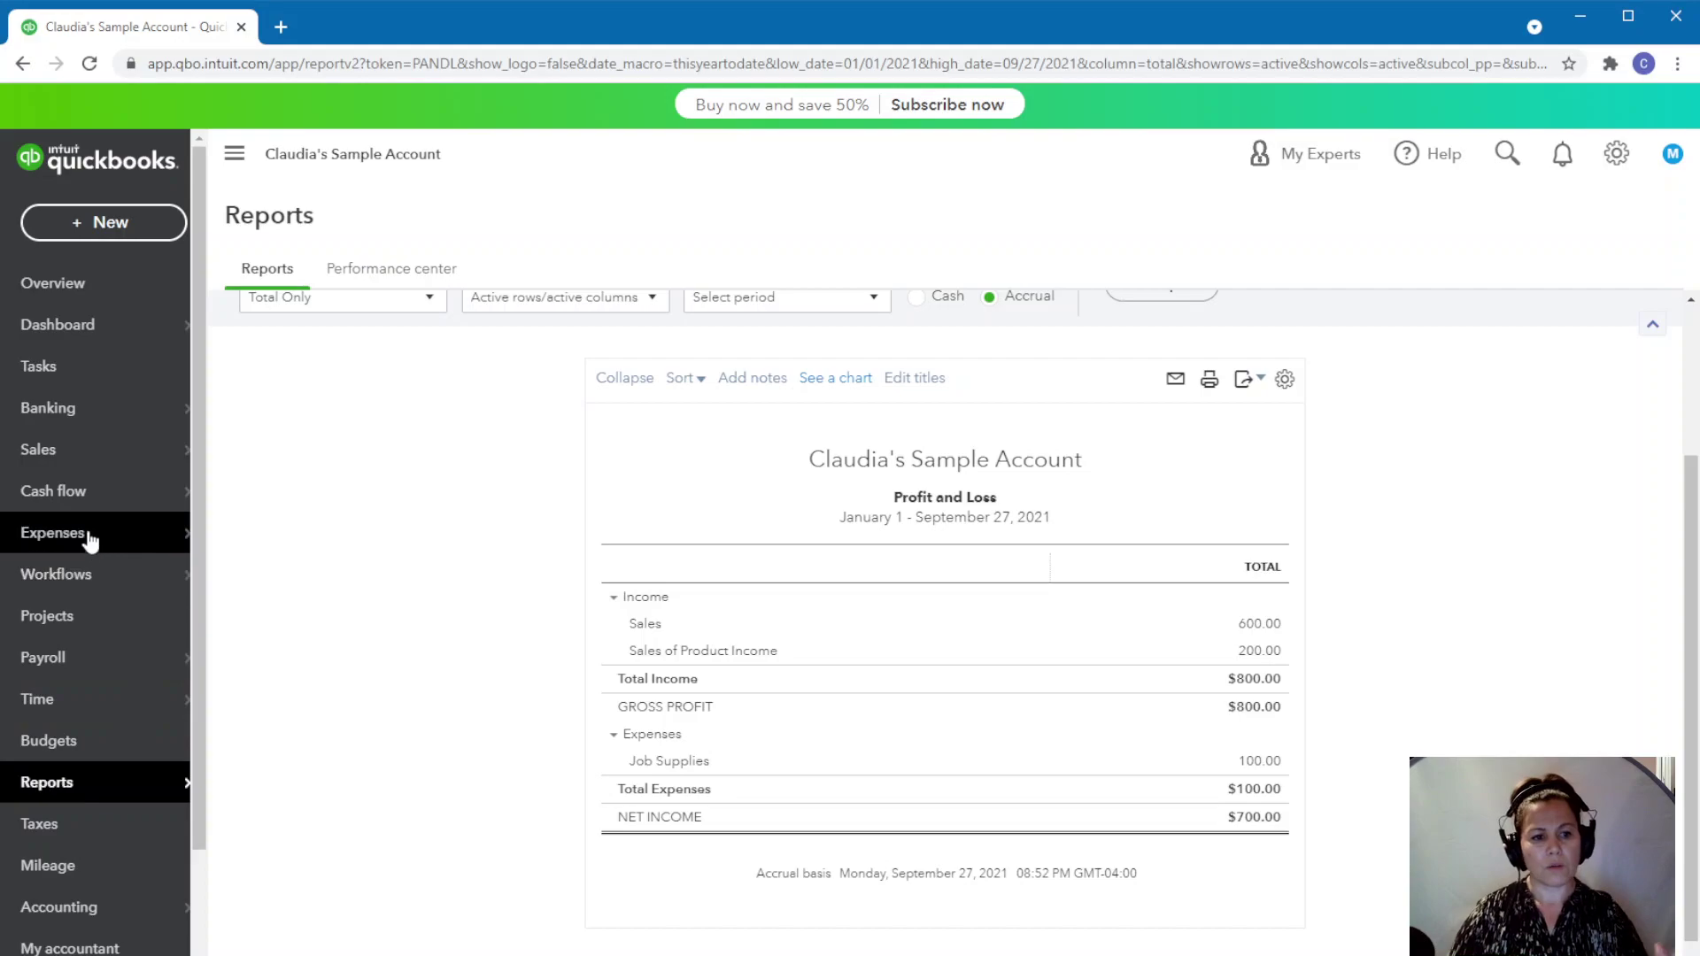
Review the Consulting service's income account in the products and services list, then close its details without changes
{"action": "mouse_move", "coordinate": [88, 535]}
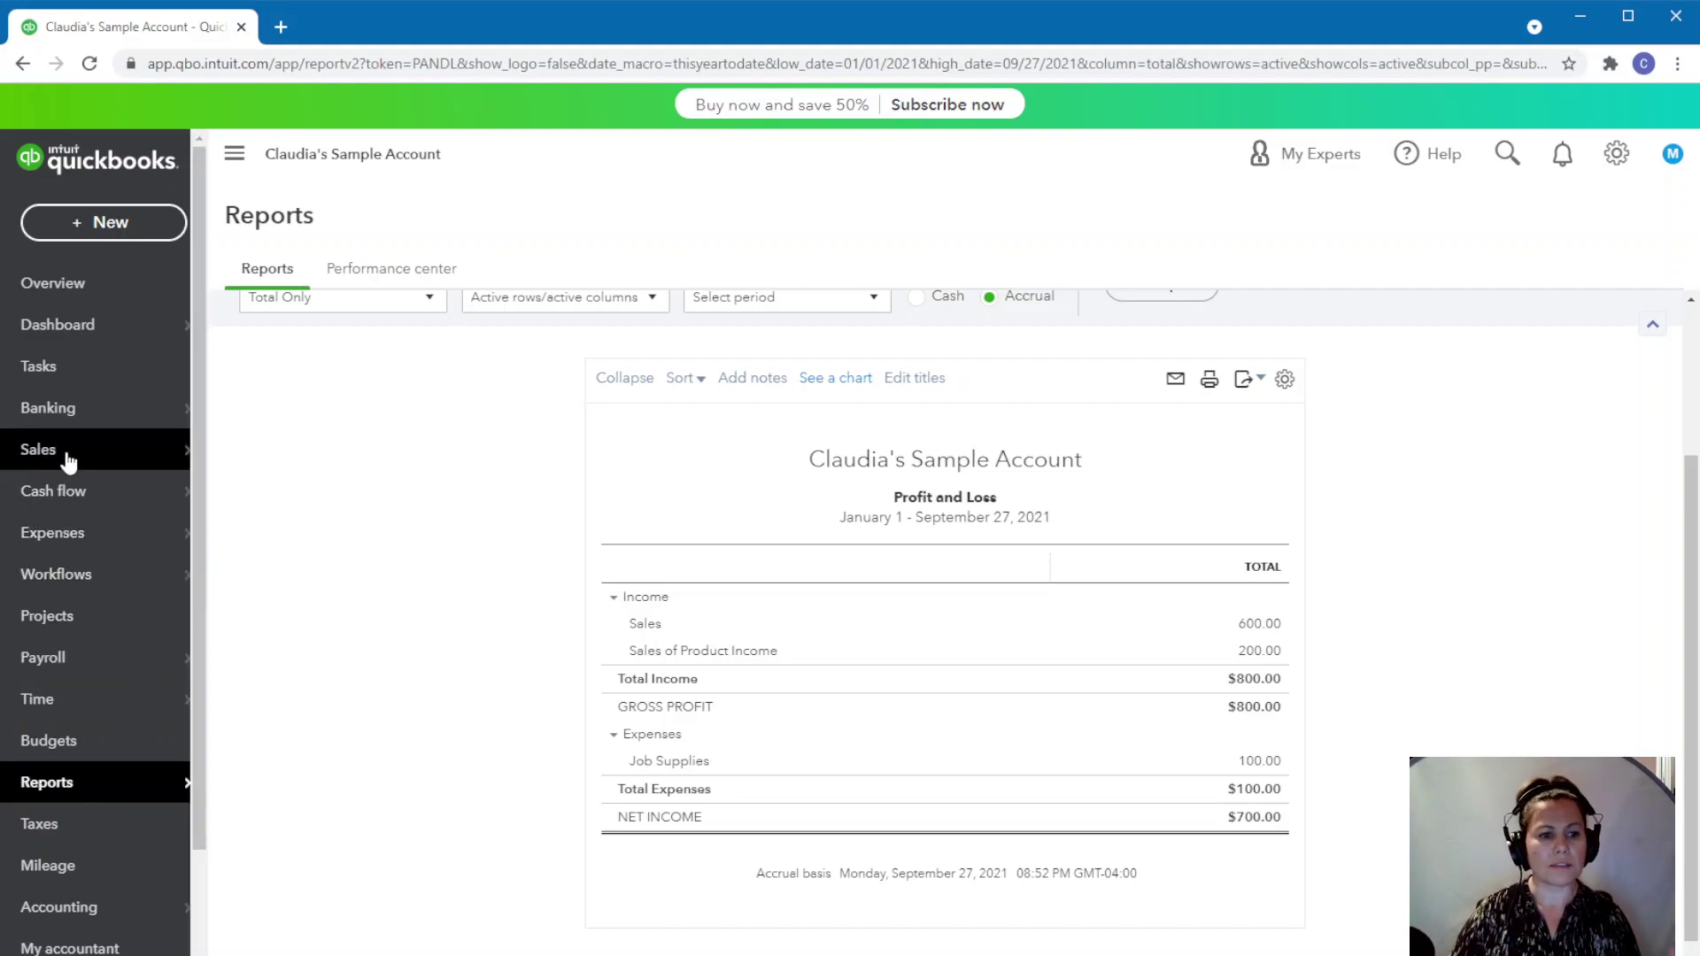
{"action": "mouse_move", "coordinate": [72, 455]}
{"action": "left_click", "coordinate": [269, 609]}
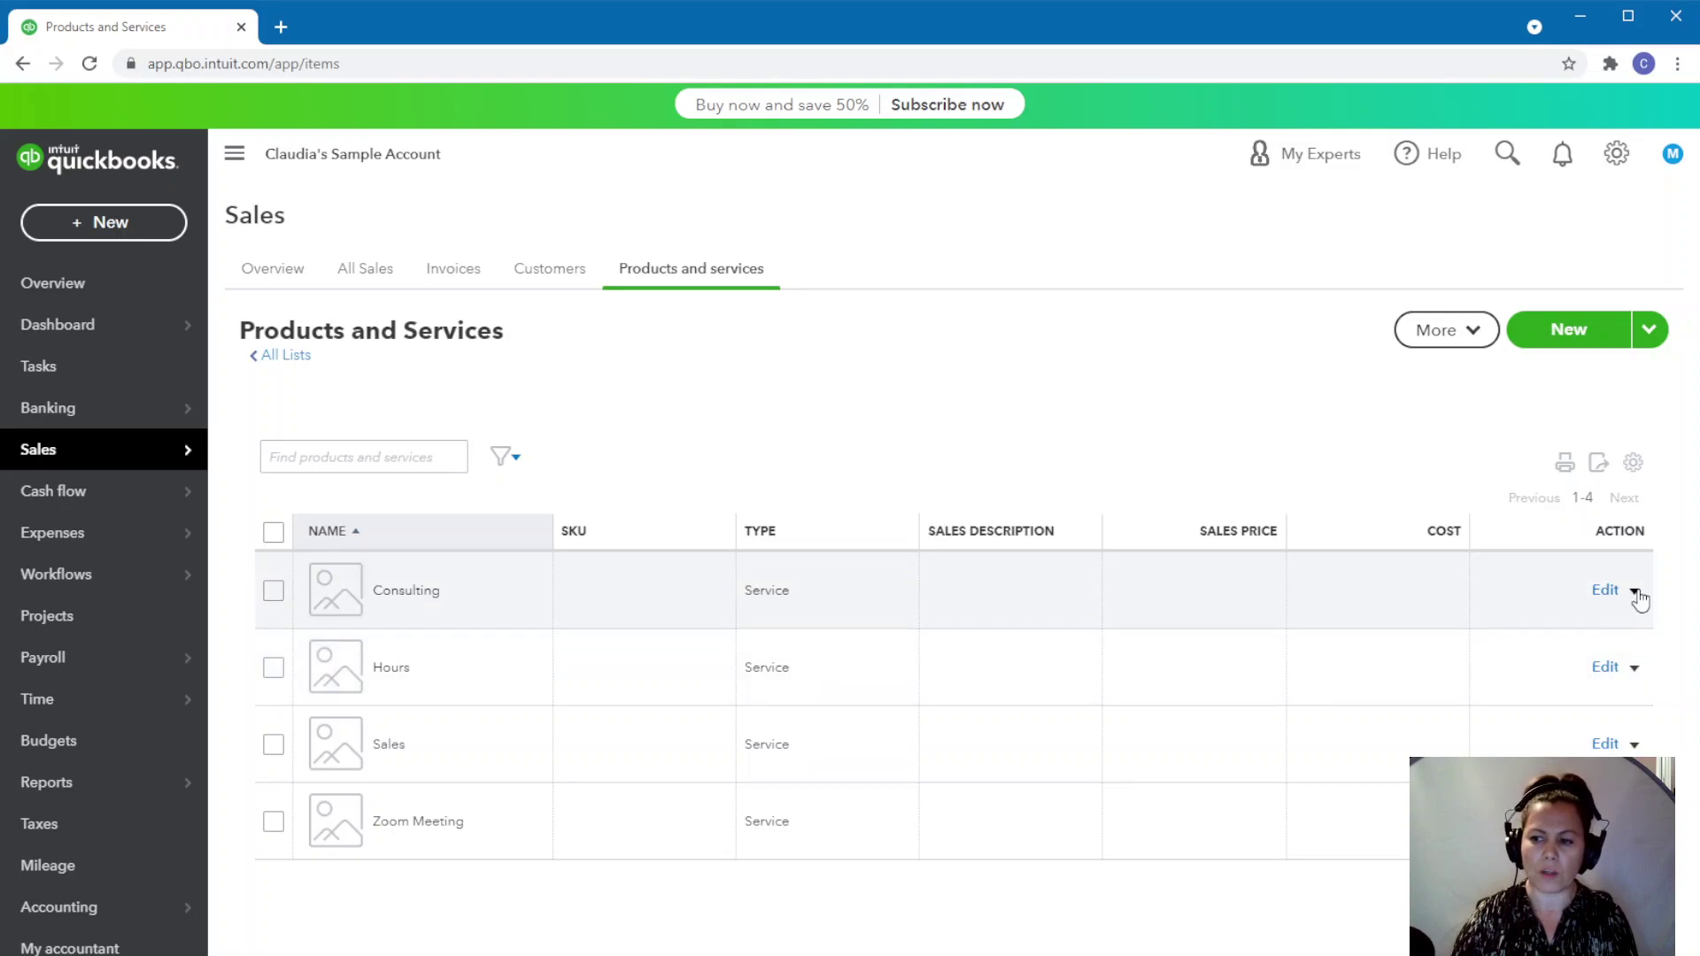
{"action": "left_click", "coordinate": [1635, 593]}
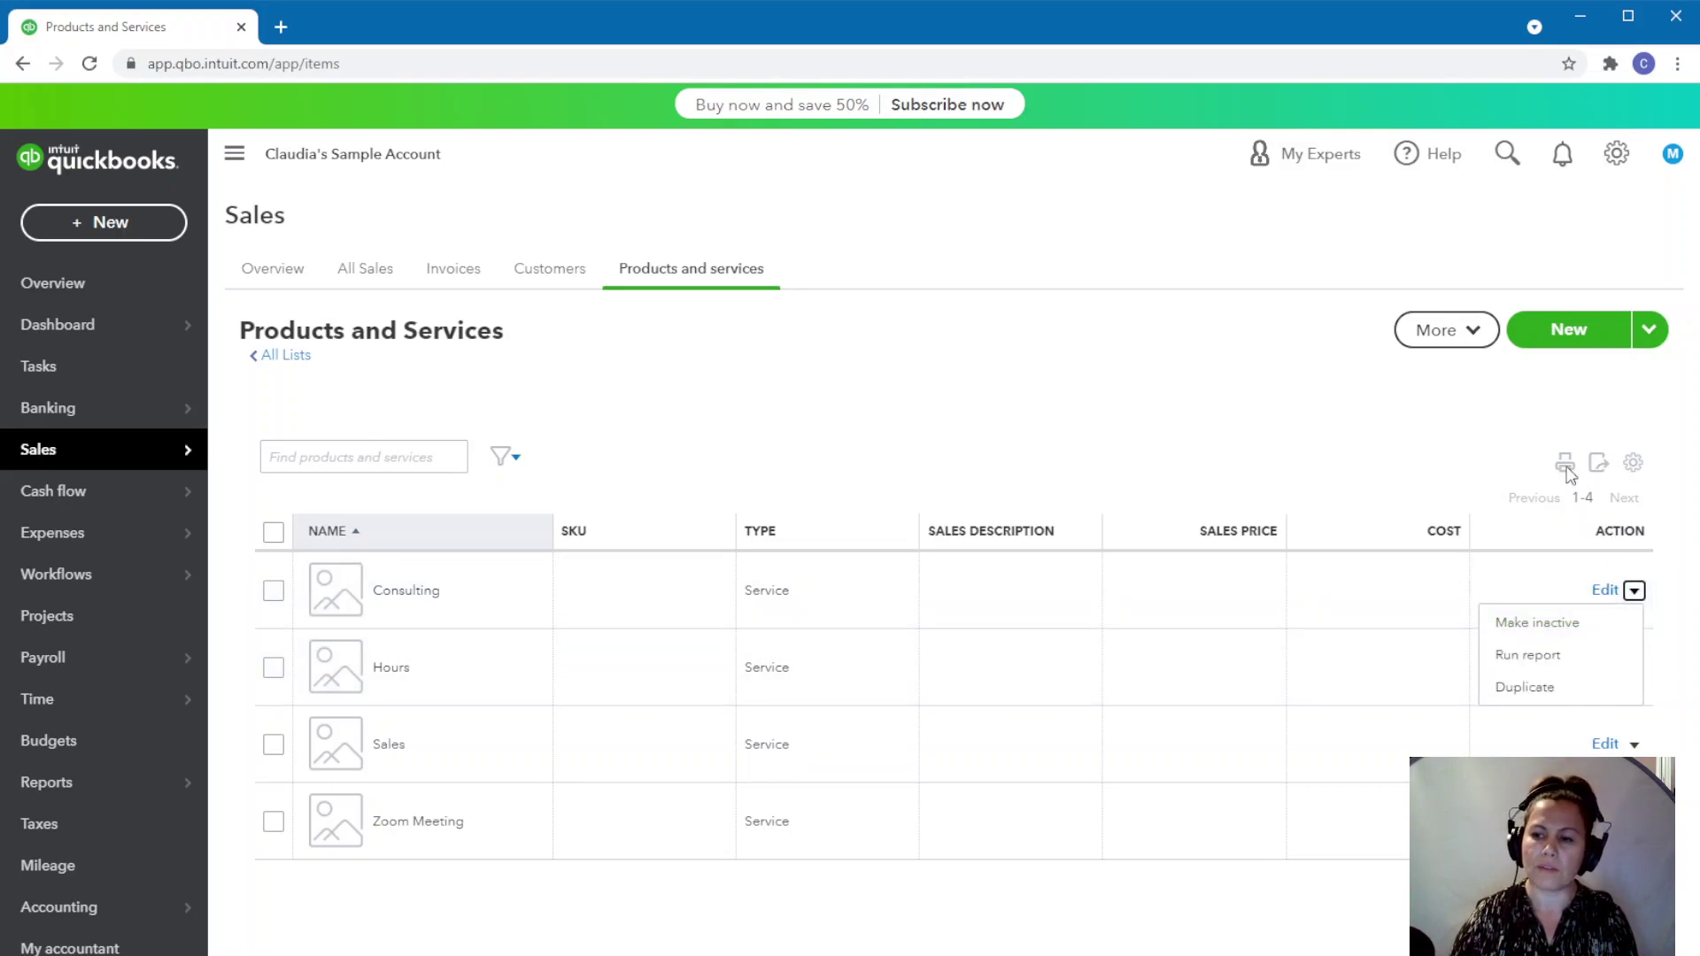
{"action": "left_click", "coordinate": [1406, 441]}
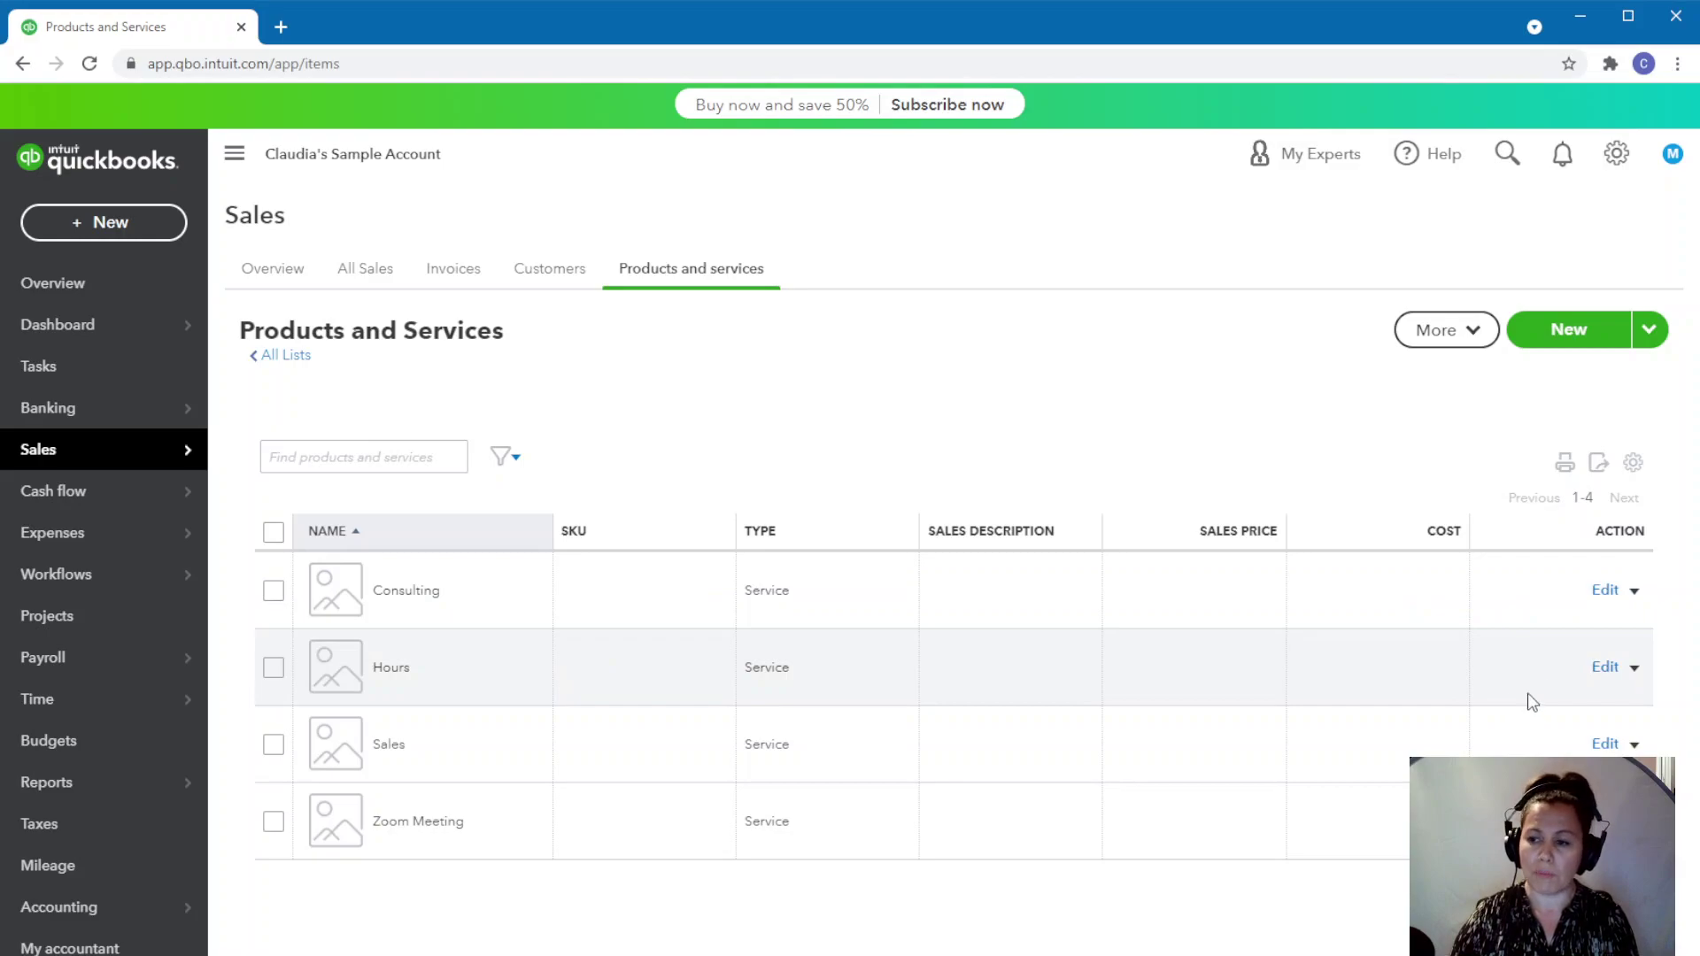
{"action": "left_click", "coordinate": [1605, 592]}
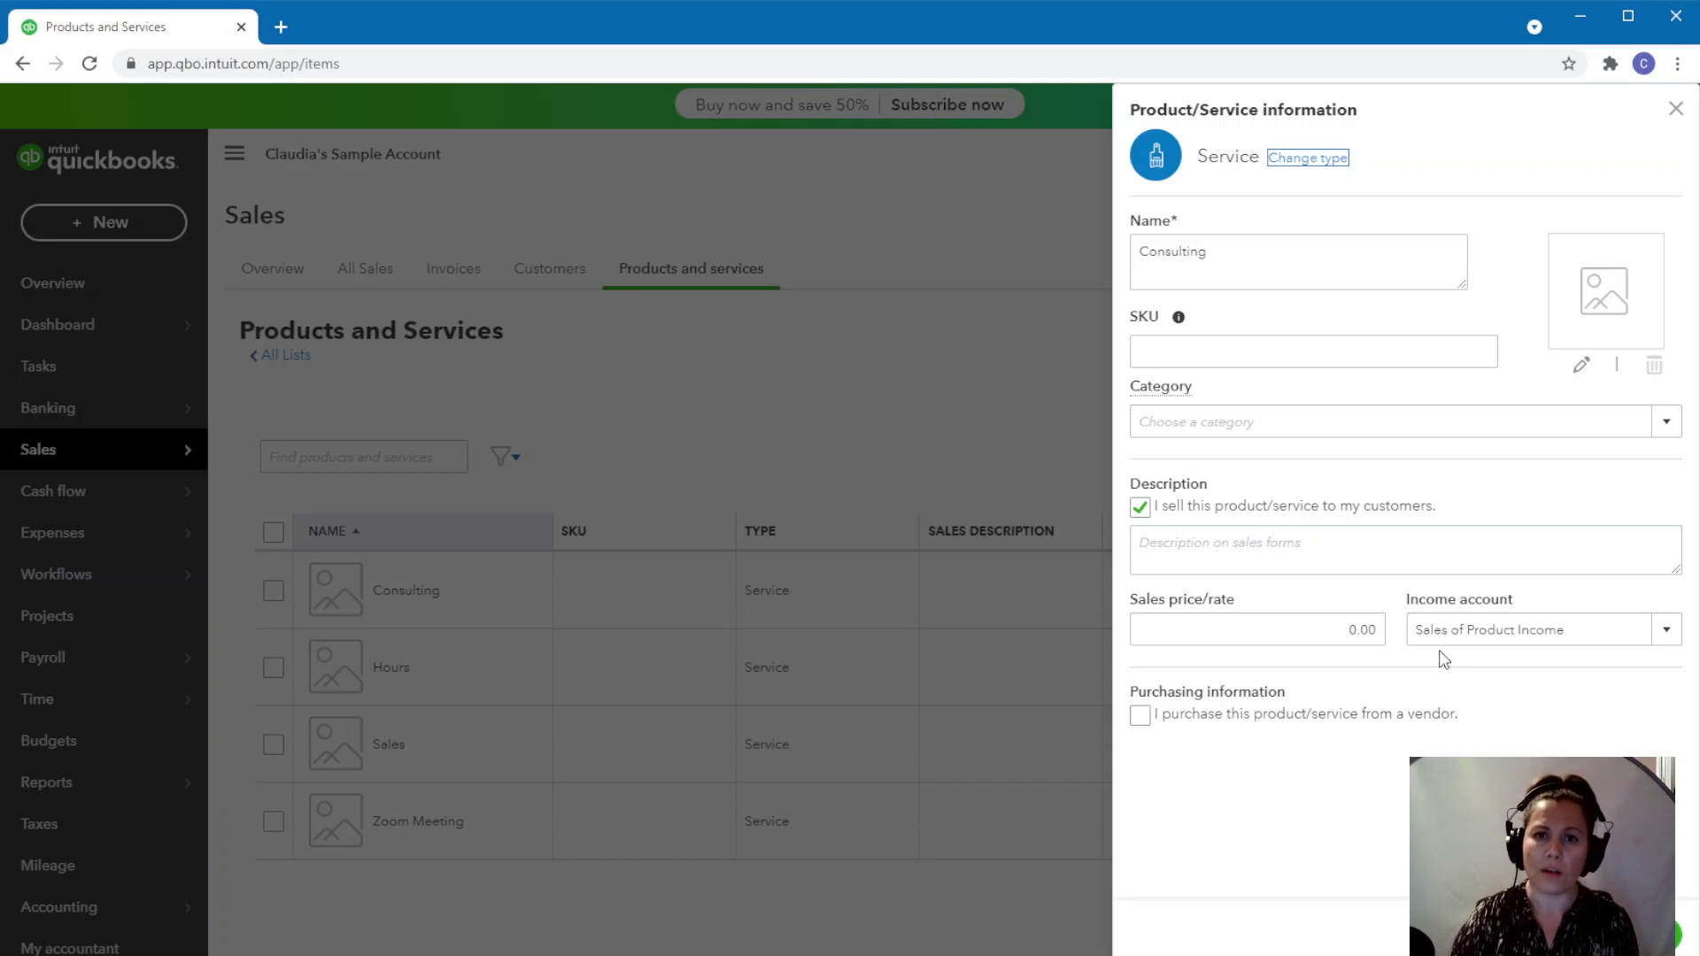
{"action": "left_click", "coordinate": [1675, 108]}
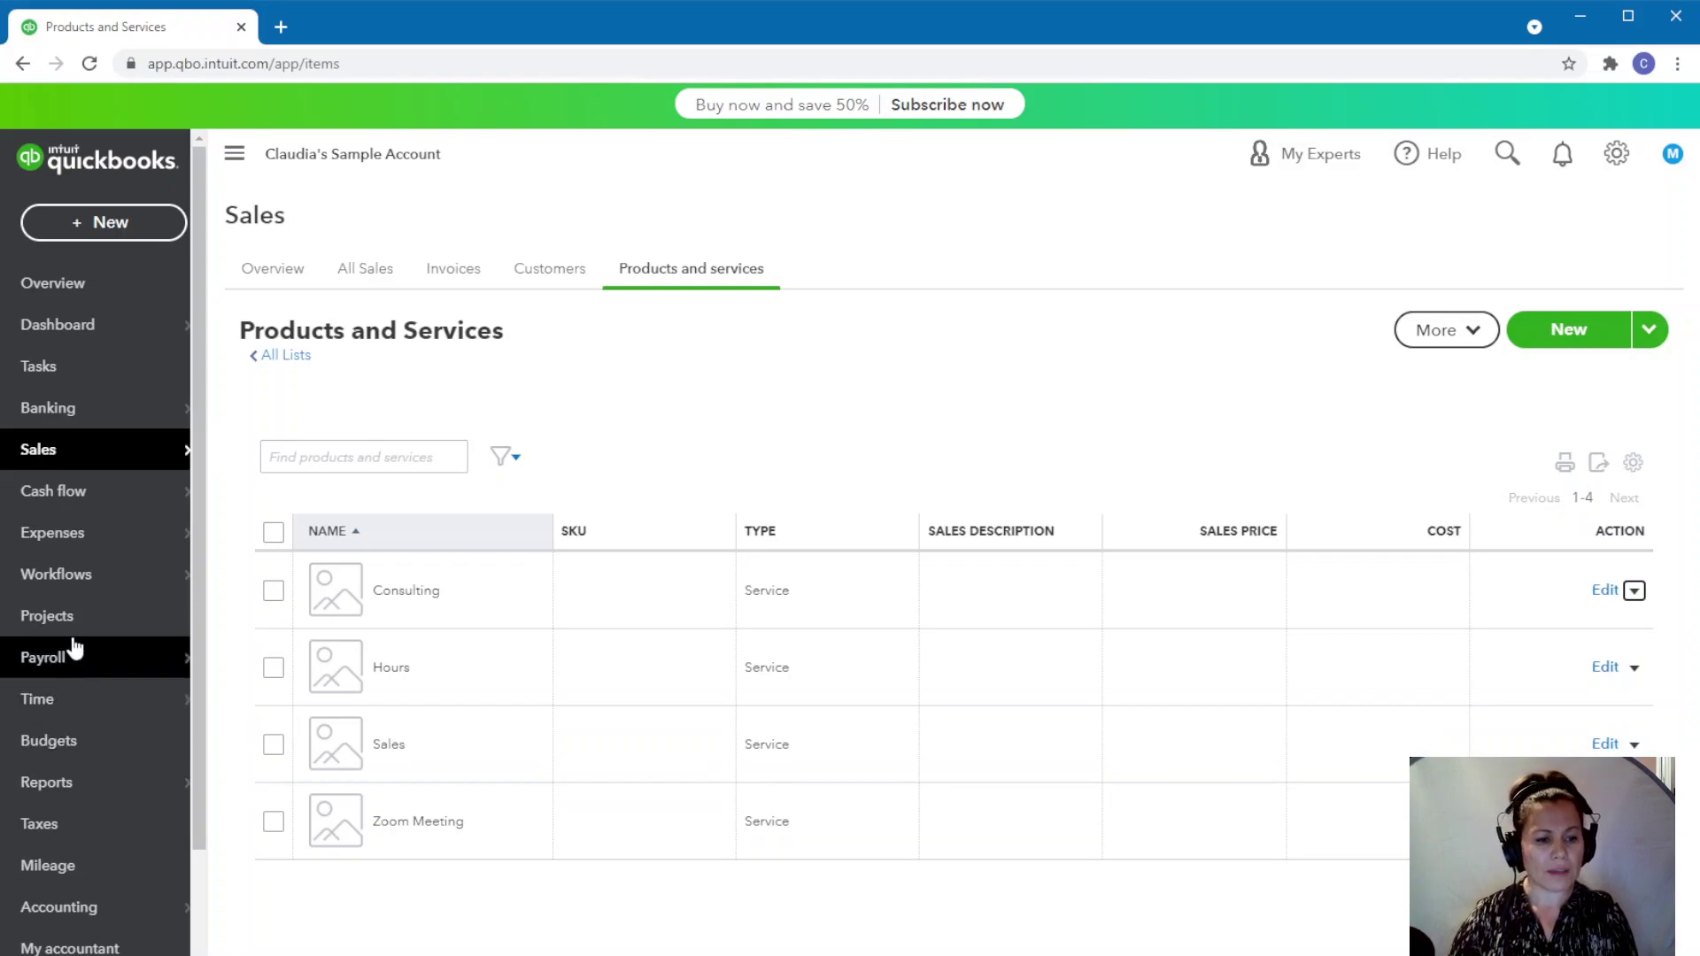
Return to the Profit and Loss report and examine its income and expense lines
{"action": "left_click", "coordinate": [64, 788]}
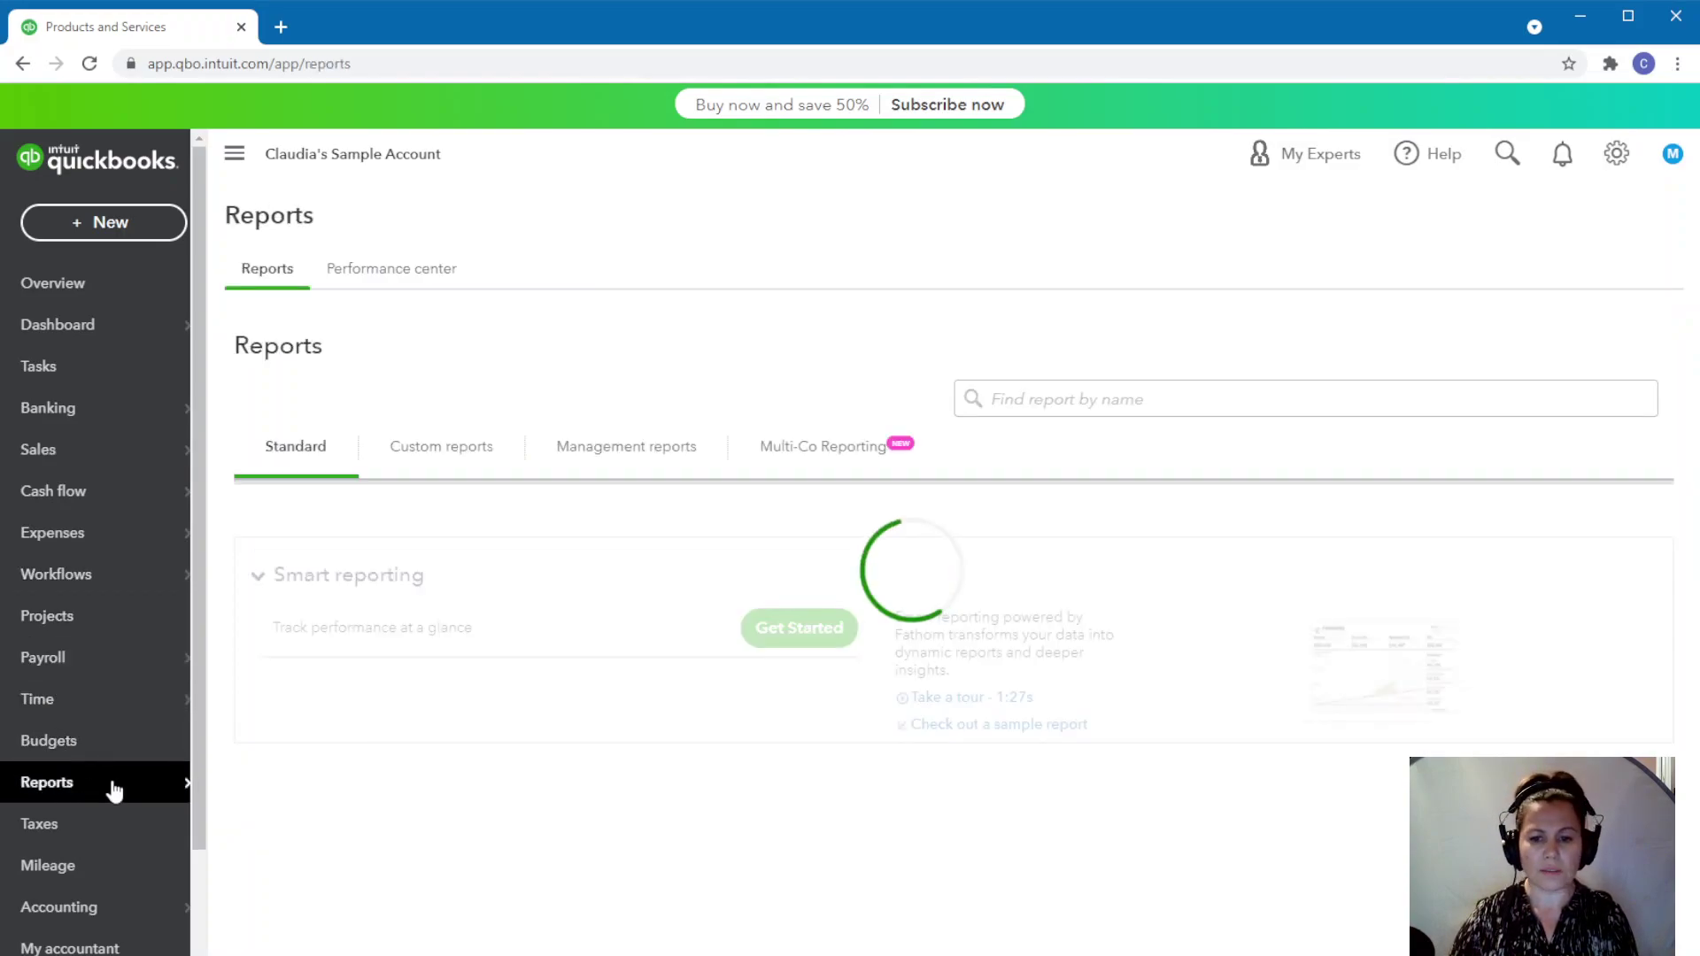
{"action": "left_click", "coordinate": [346, 939]}
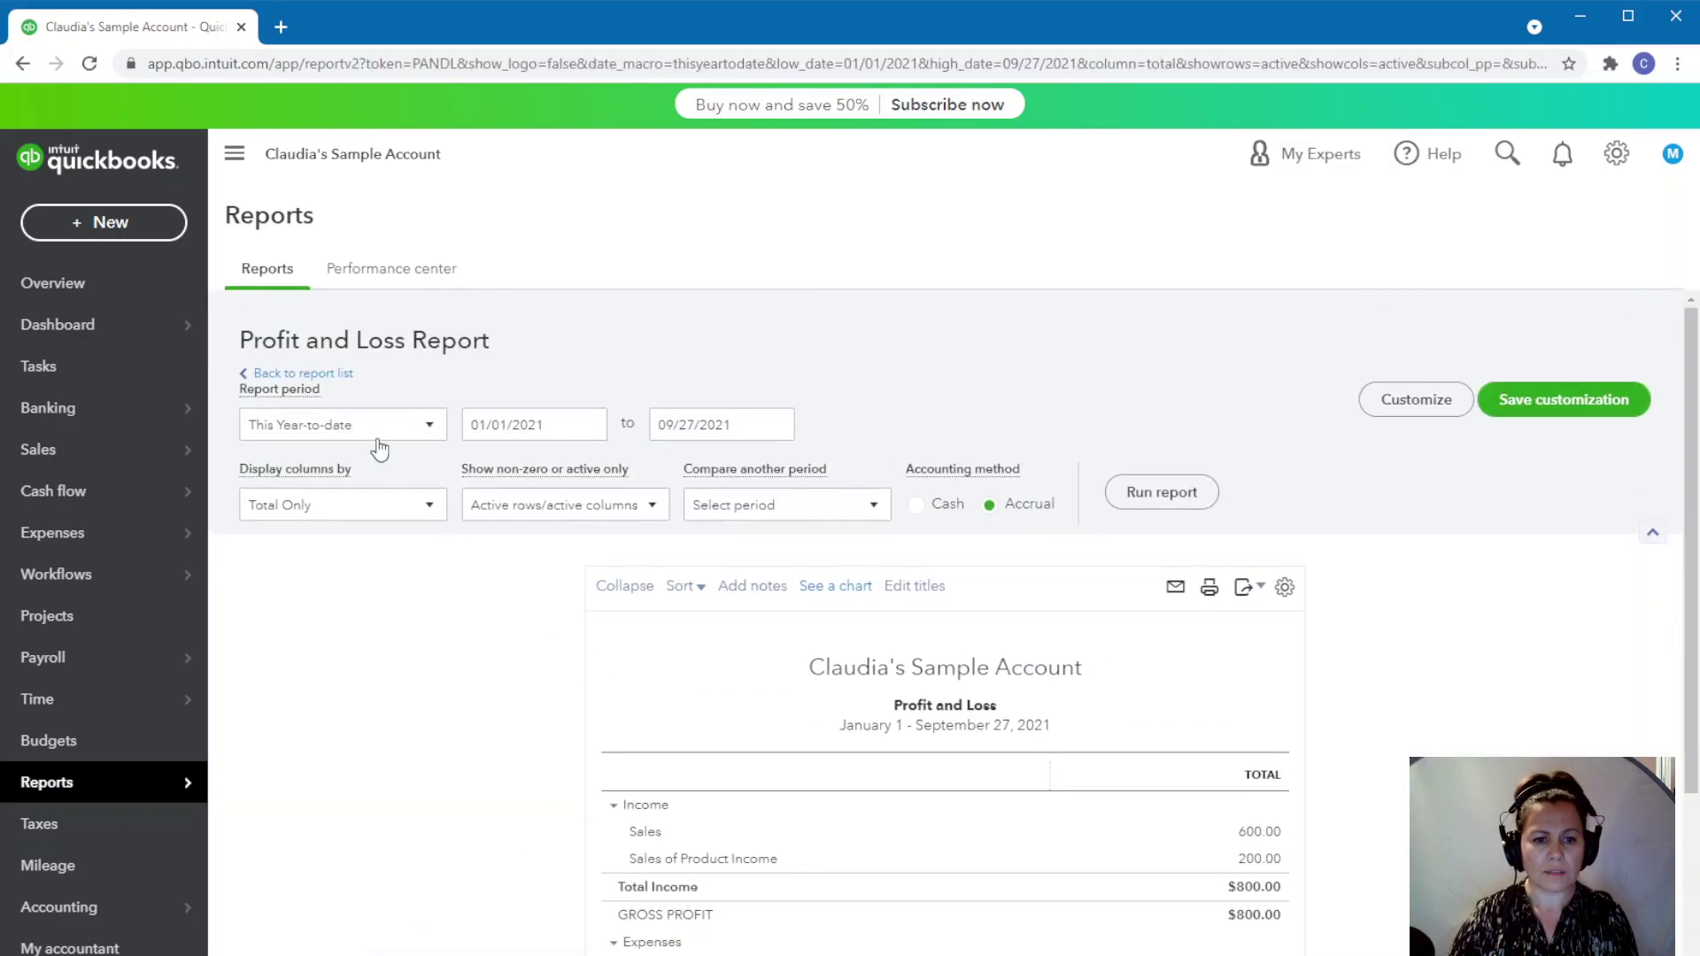
{"action": "scroll", "coordinate": [1469, 682], "scroll_direction": "down", "scroll_amount": 3}
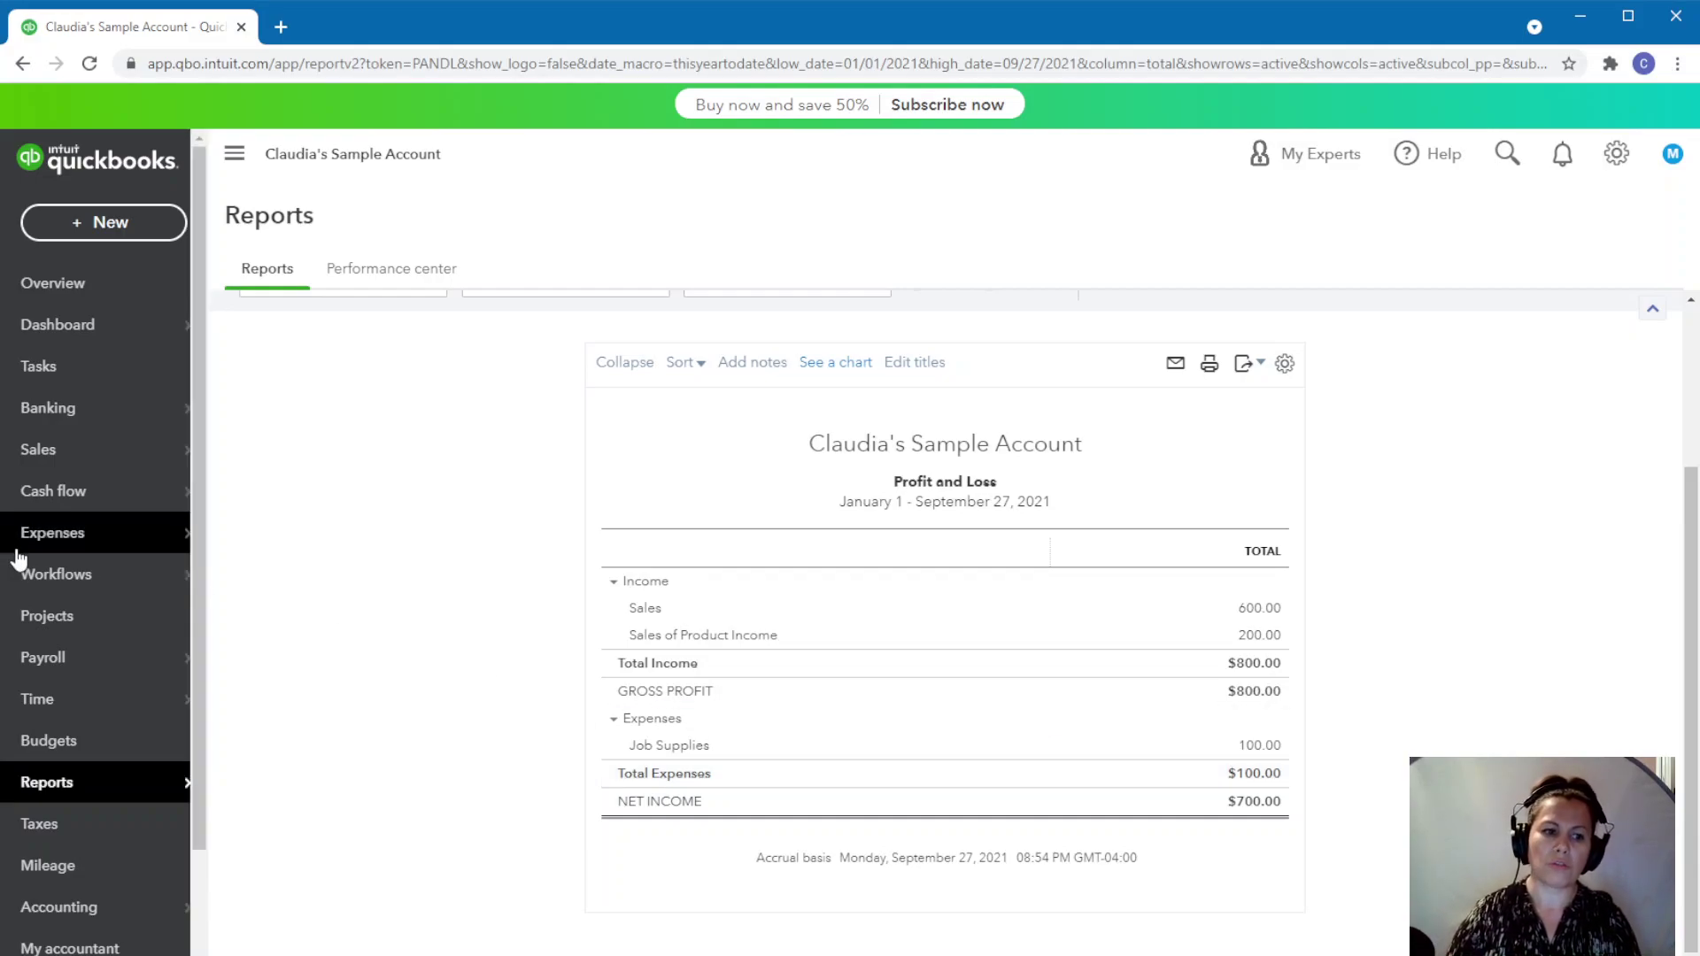
{"action": "mouse_move", "coordinate": [44, 591]}
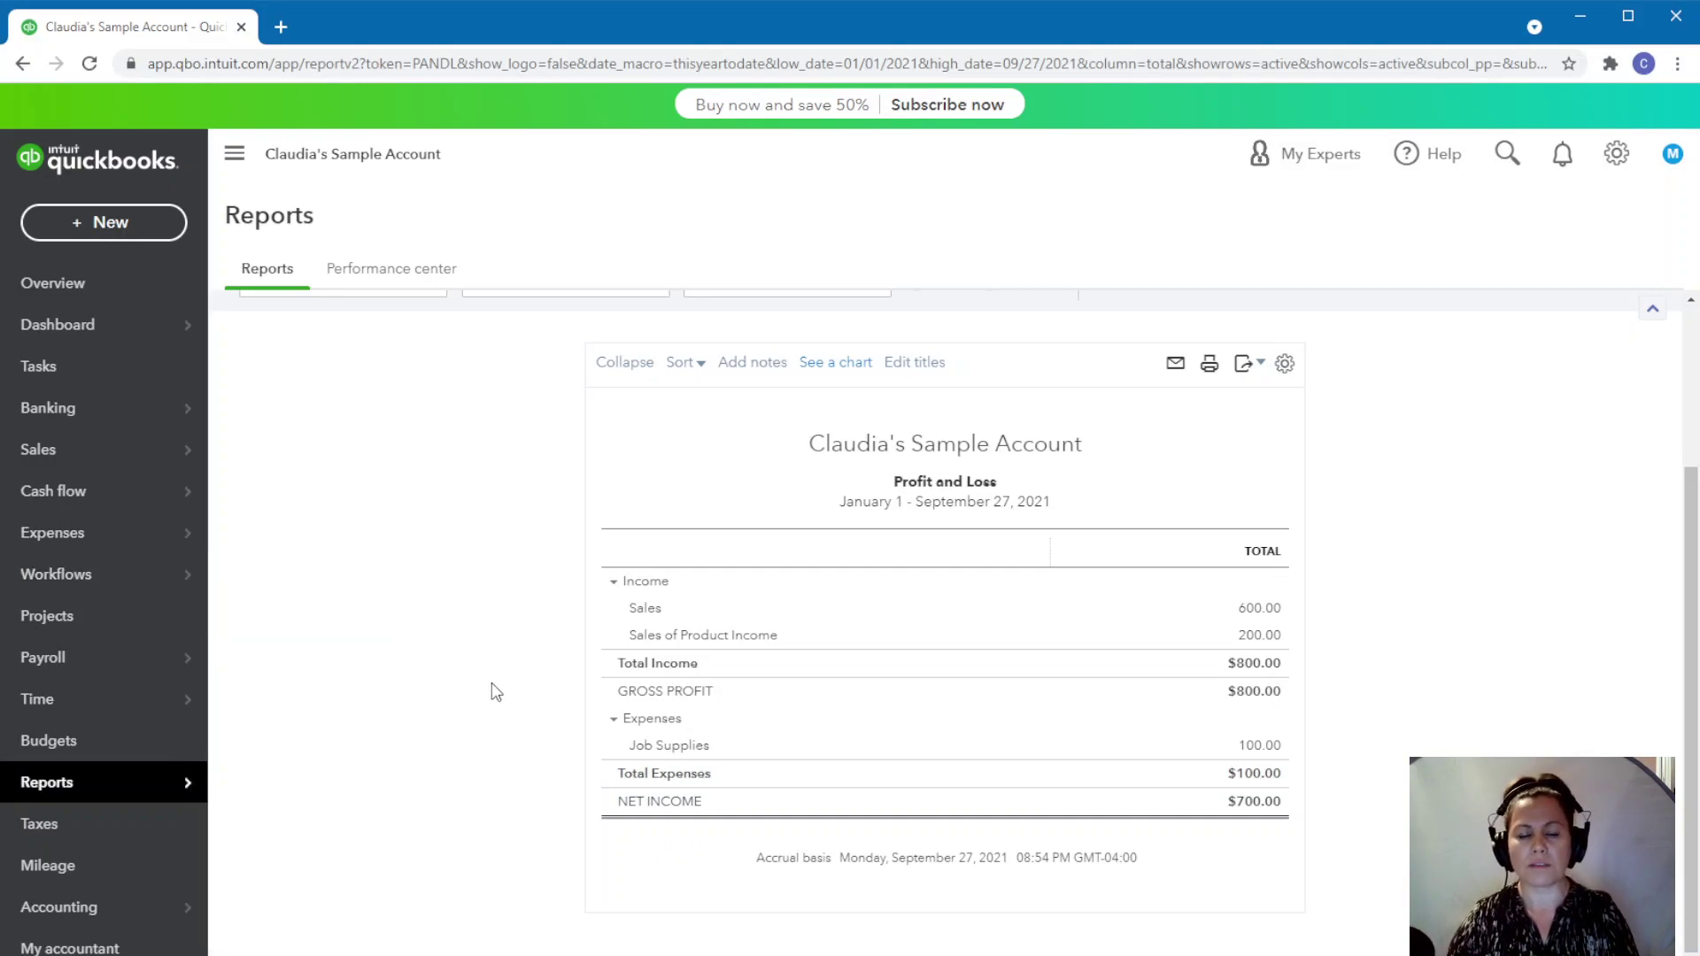